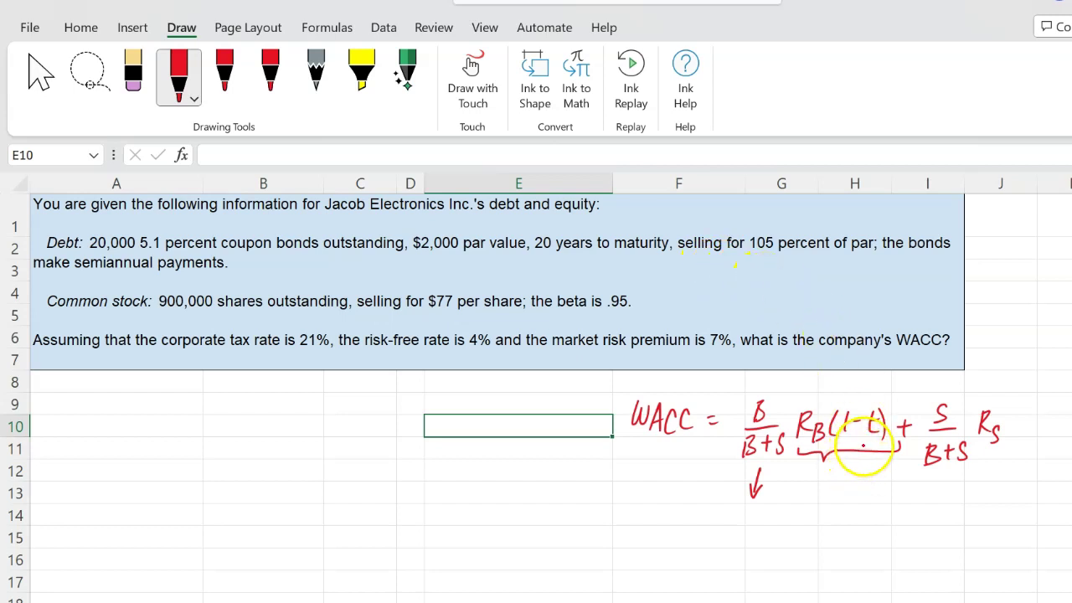
# Handwrite an arrow below R_S in the WACC equation and the cost-of-equity formula R_S = R_F + β_S times the market risk premium
pyautogui.click(846, 448)
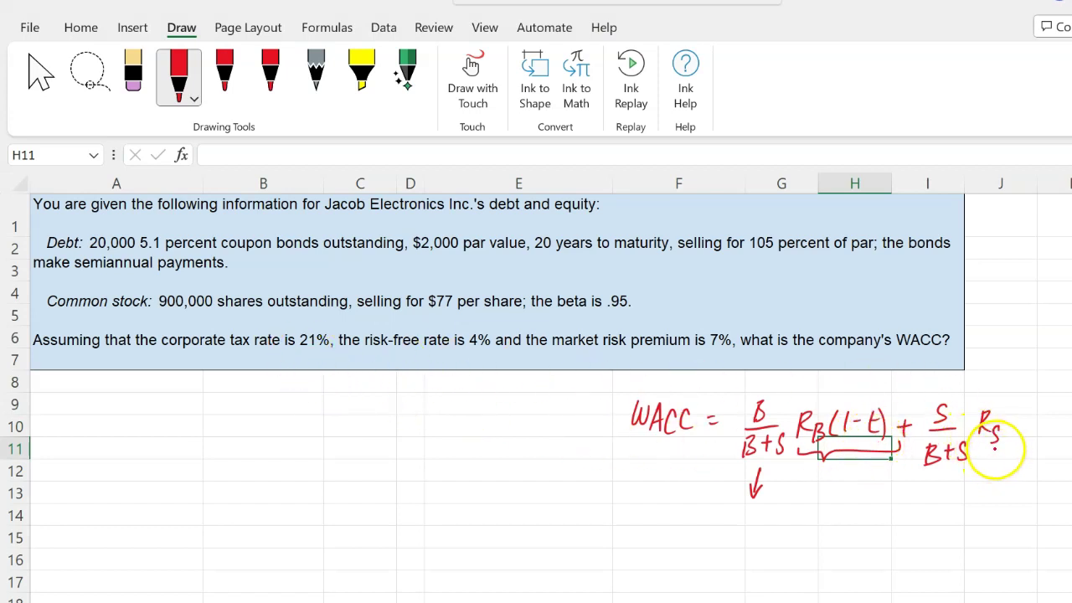
pyautogui.moveTo(995, 452)
pyautogui.mouseDown()
pyautogui.moveTo(985, 497)
pyautogui.moveTo(995, 489)
pyautogui.mouseUp()
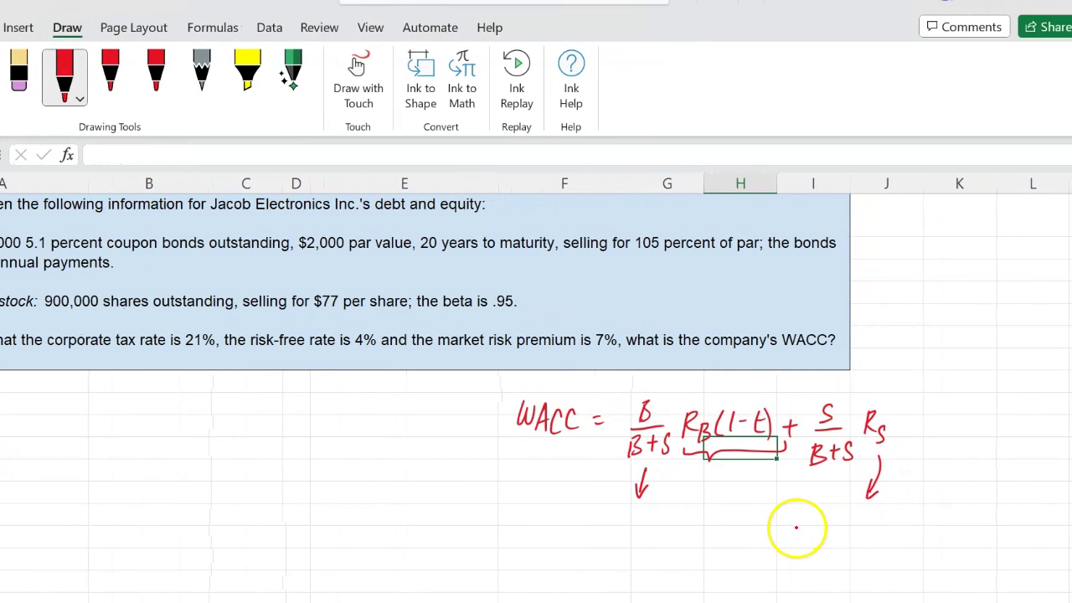
pyautogui.moveTo(854, 512); pyautogui.dragTo(846, 543)
pyautogui.click(829, 528)
pyautogui.moveTo(799, 513)
pyautogui.mouseDown()
pyautogui.moveTo(812, 546)
pyautogui.moveTo(835, 523)
pyautogui.mouseUp()
pyautogui.moveTo(826, 533)
pyautogui.mouseDown()
pyautogui.moveTo(864, 513)
pyautogui.moveTo(872, 543)
pyautogui.mouseUp()
pyautogui.moveTo(873, 526); pyautogui.dragTo(898, 522)
pyautogui.moveTo(892, 515)
pyautogui.mouseDown()
pyautogui.moveTo(912, 549)
pyautogui.moveTo(949, 507)
pyautogui.moveTo(955, 523)
pyautogui.moveTo(985, 506)
pyautogui.mouseUp()
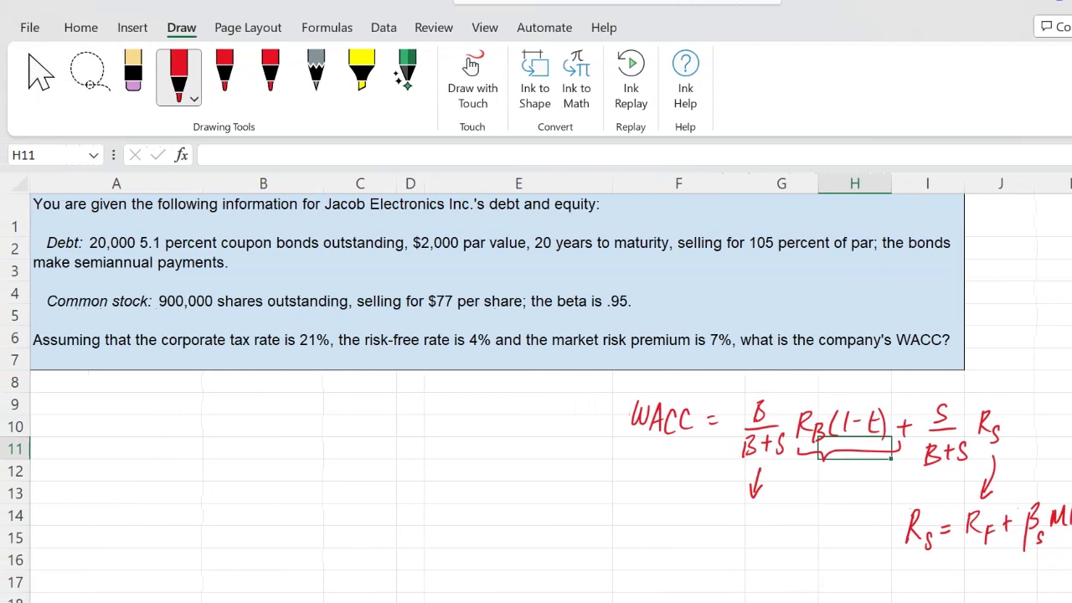
# Review the Inputs table and remove the handwritten WACC notes from the sheet
pyautogui.click(332, 390)
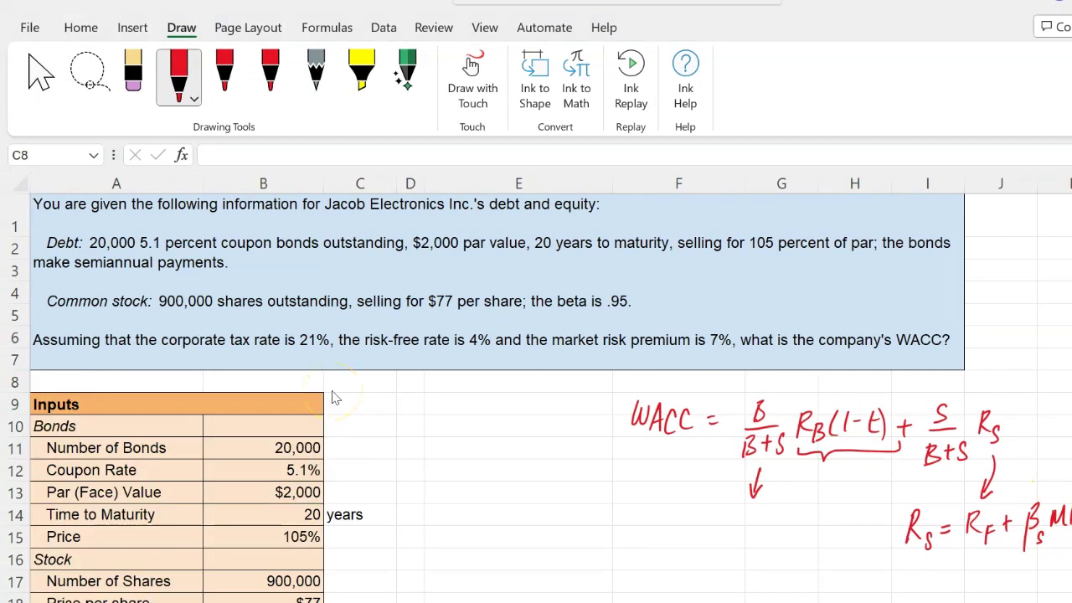
pyautogui.scroll(-3, 332, 398)
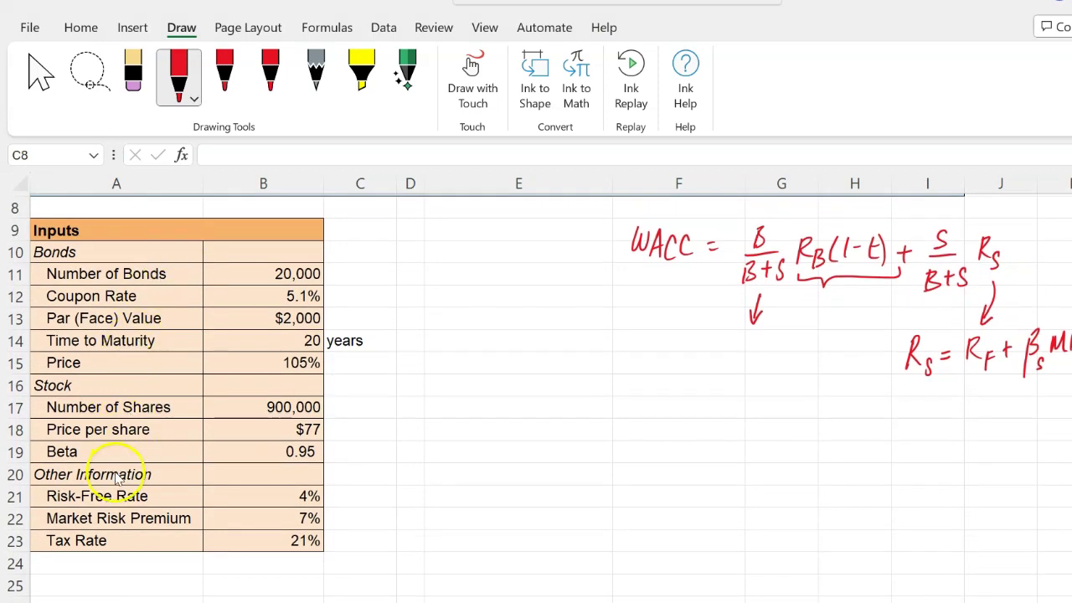
pyautogui.click(507, 423)
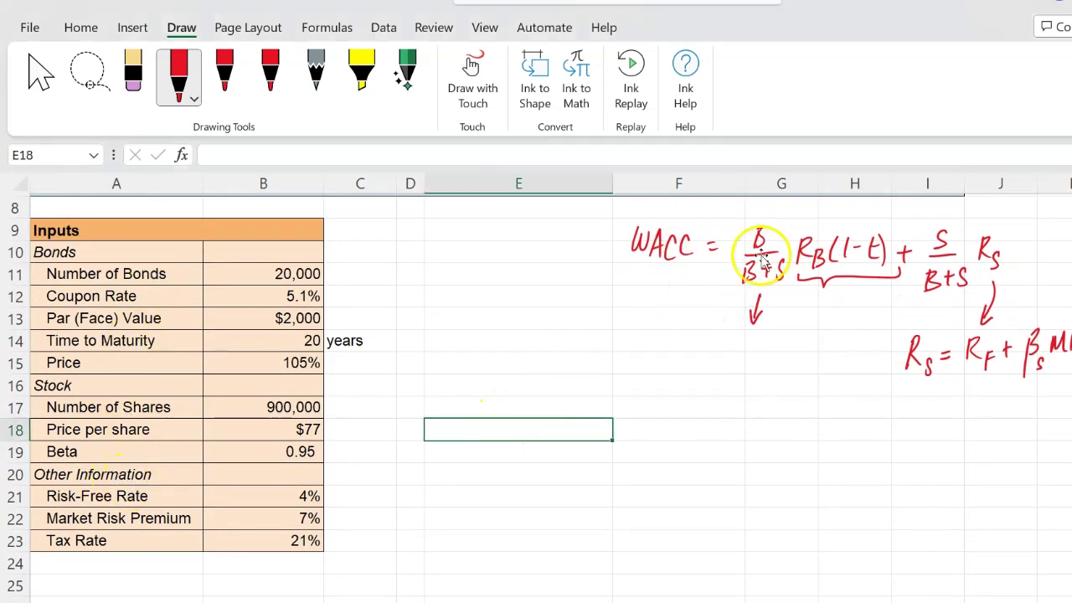
pyautogui.press('Delete')
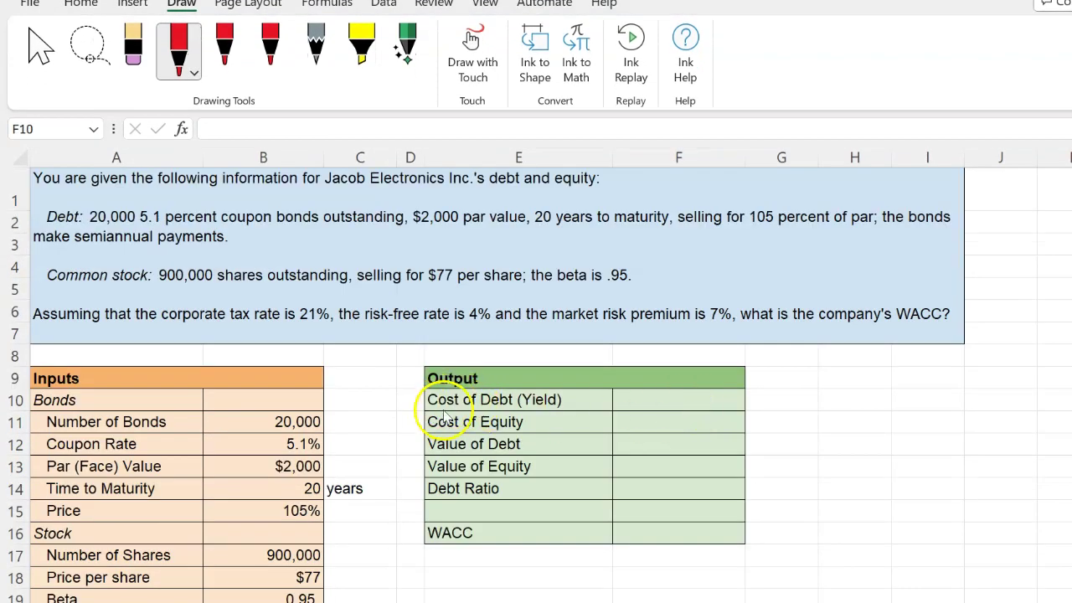
# Start a RATE formula for Cost of Debt (Yield) in F10, with B14*2 as the number of periods
pyautogui.click(679, 408)
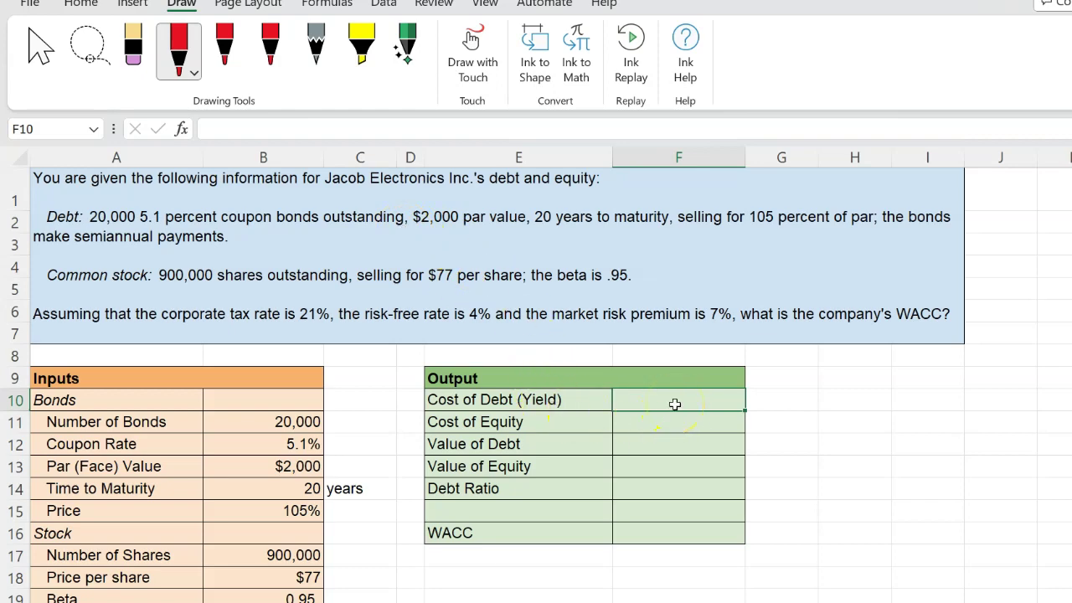
pyautogui.write('=rate')
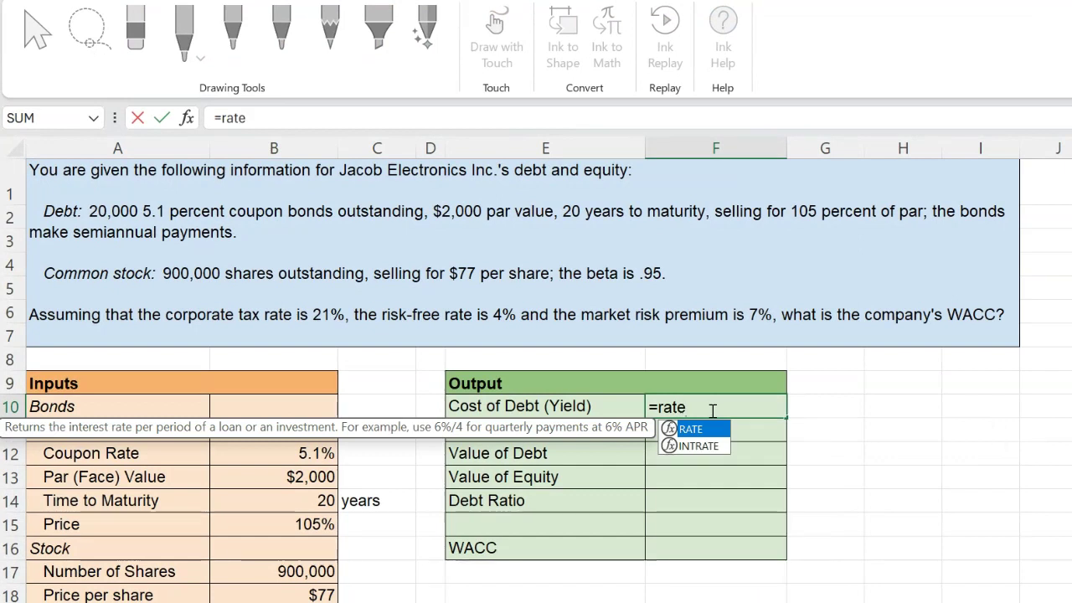
pyautogui.write('(')
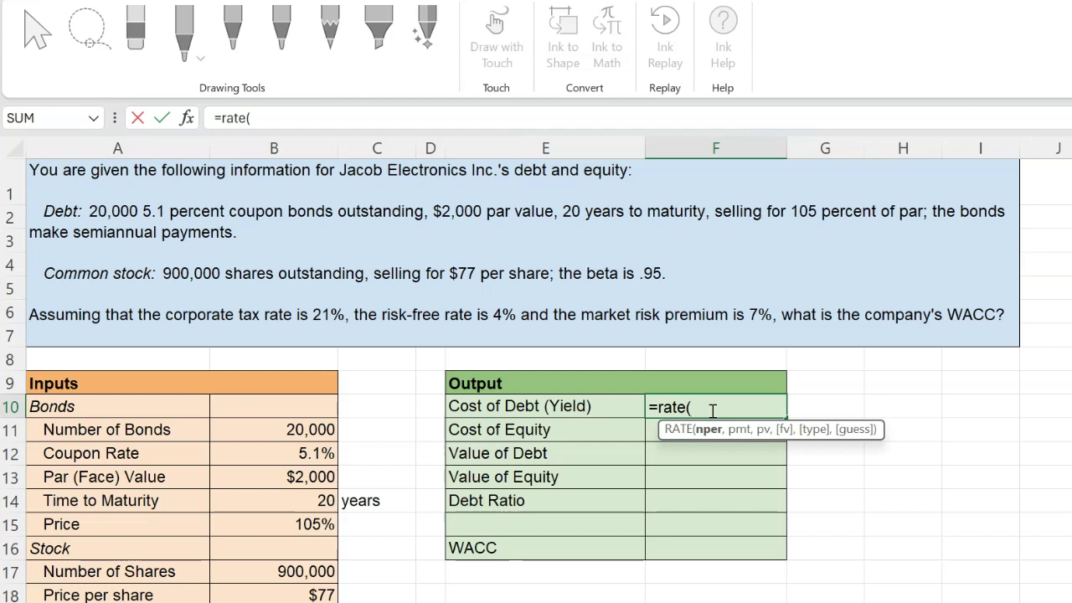
pyautogui.click(322, 505)
pyautogui.write('*2')
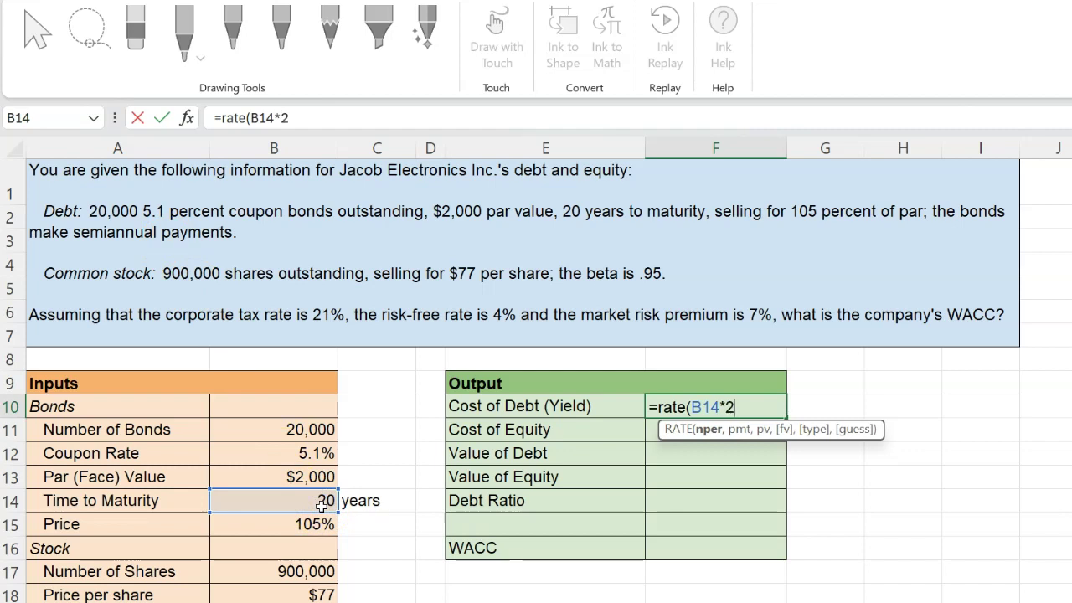
pyautogui.write(',')
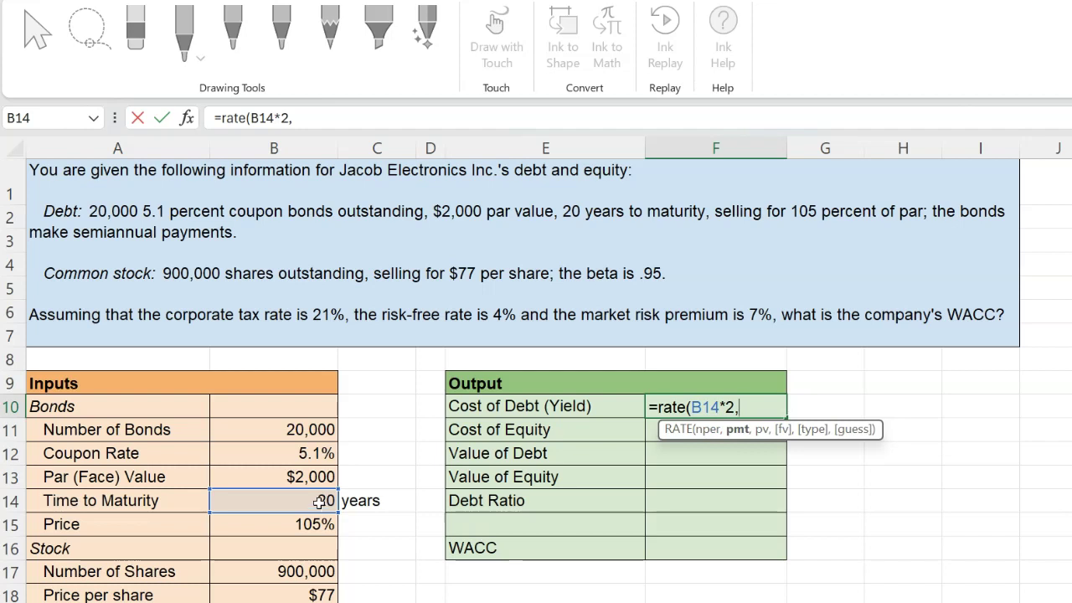
# Enter the semiannual coupon (B12/2)*B13 as the payment argument of the RATE formula
pyautogui.write('(')
pyautogui.click(306, 453)
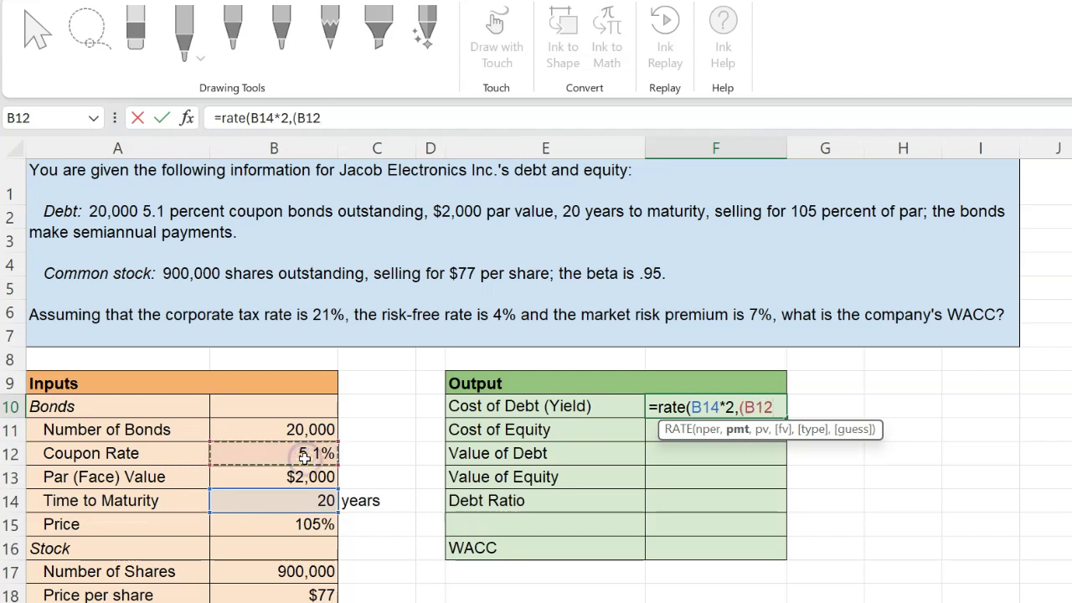
pyautogui.write('/2')
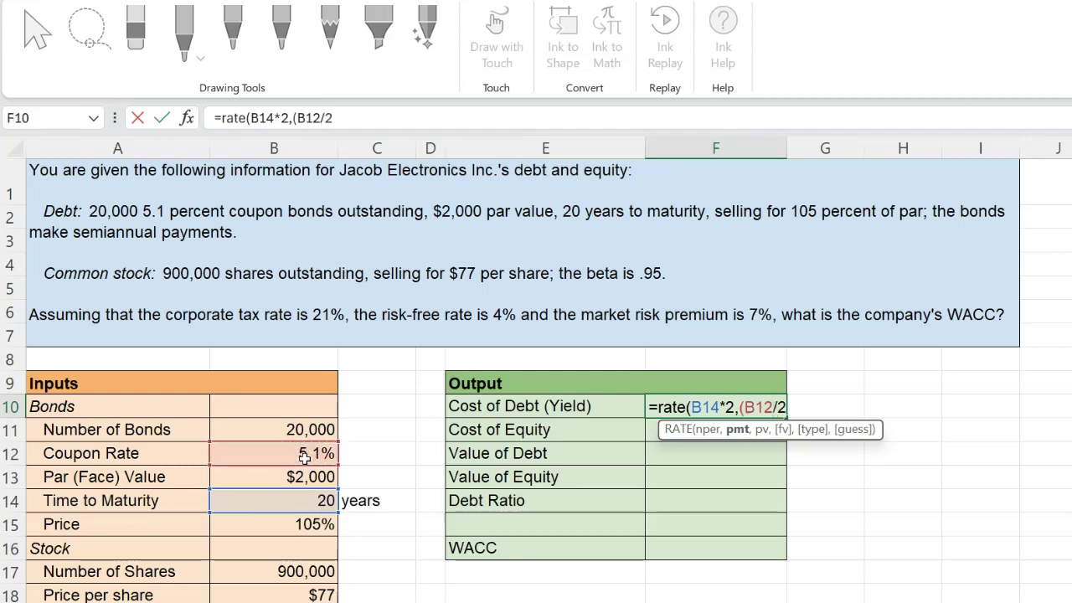
pyautogui.write(')*')
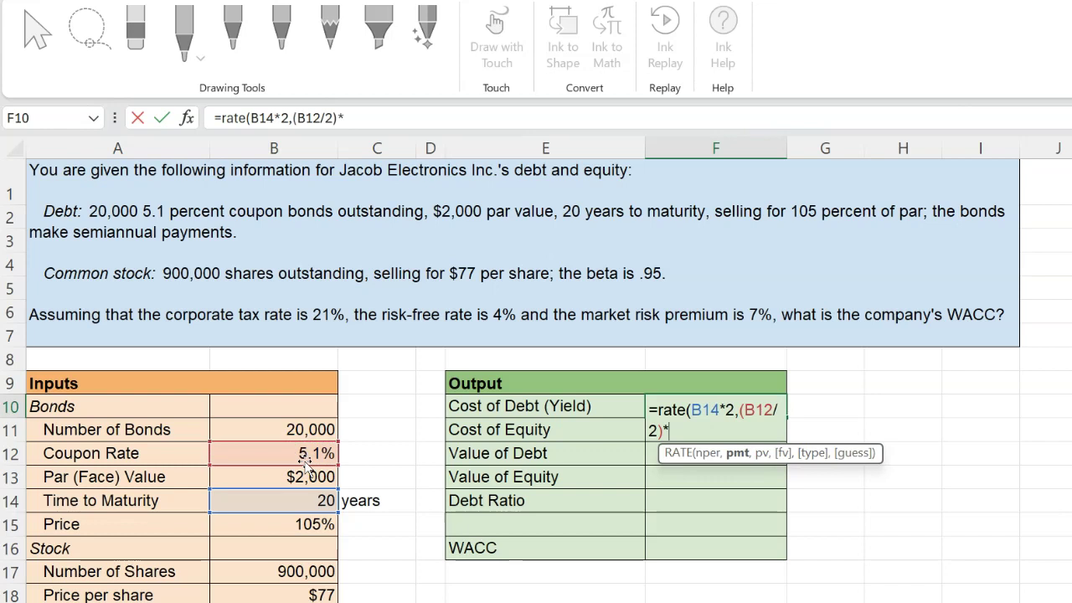
pyautogui.click(305, 479)
pyautogui.write(',')
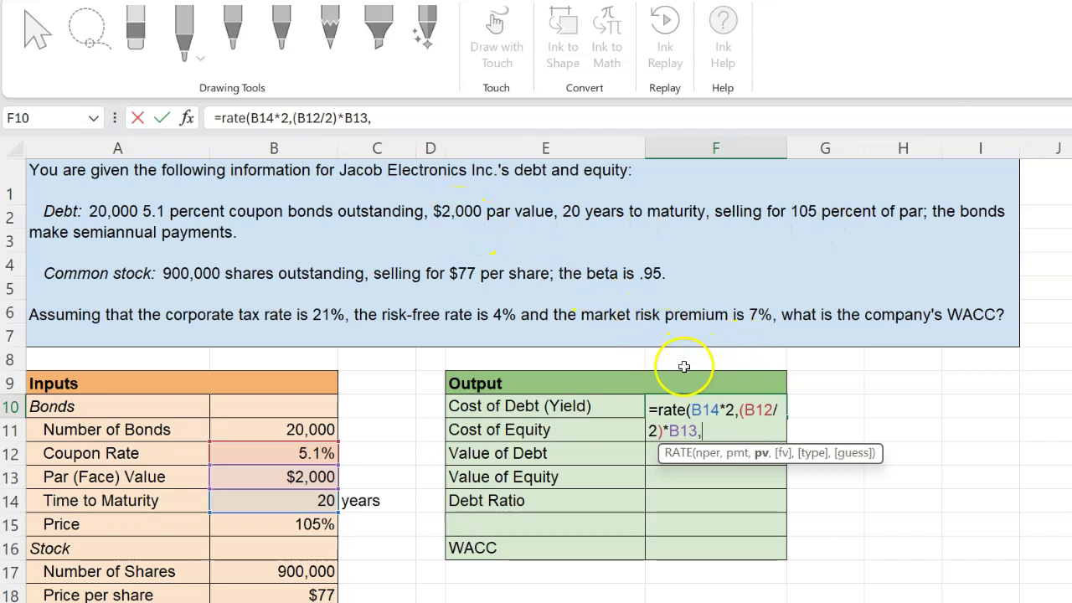
# Complete the RATE formula with B15*-B13 as the present value and B13 as the future value
pyautogui.click(313, 524)
pyautogui.write('*')
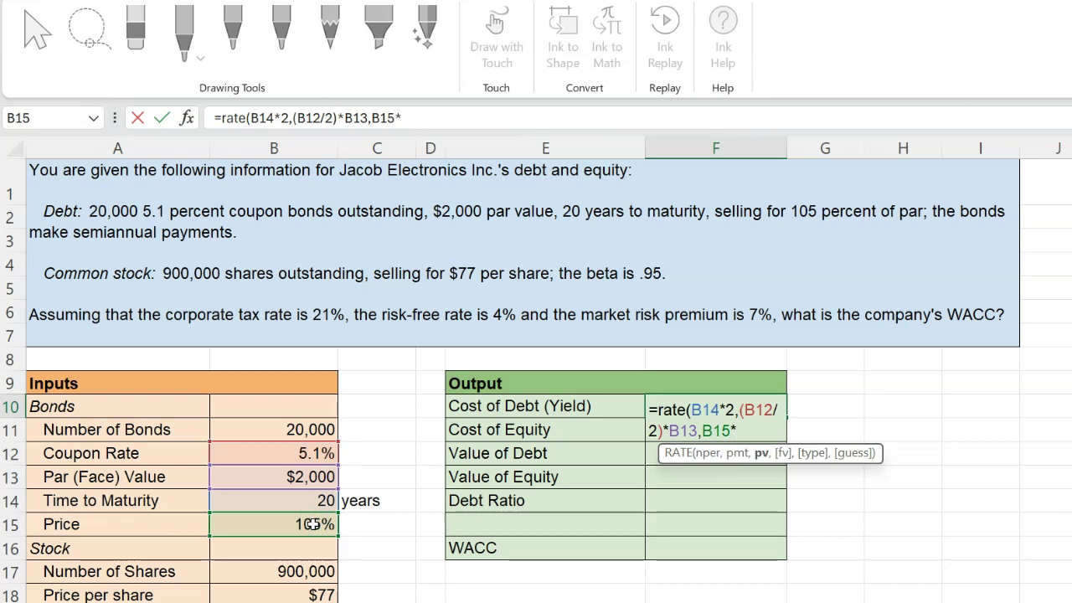
pyautogui.click(310, 477)
pyautogui.write('-')
pyautogui.click(310, 477)
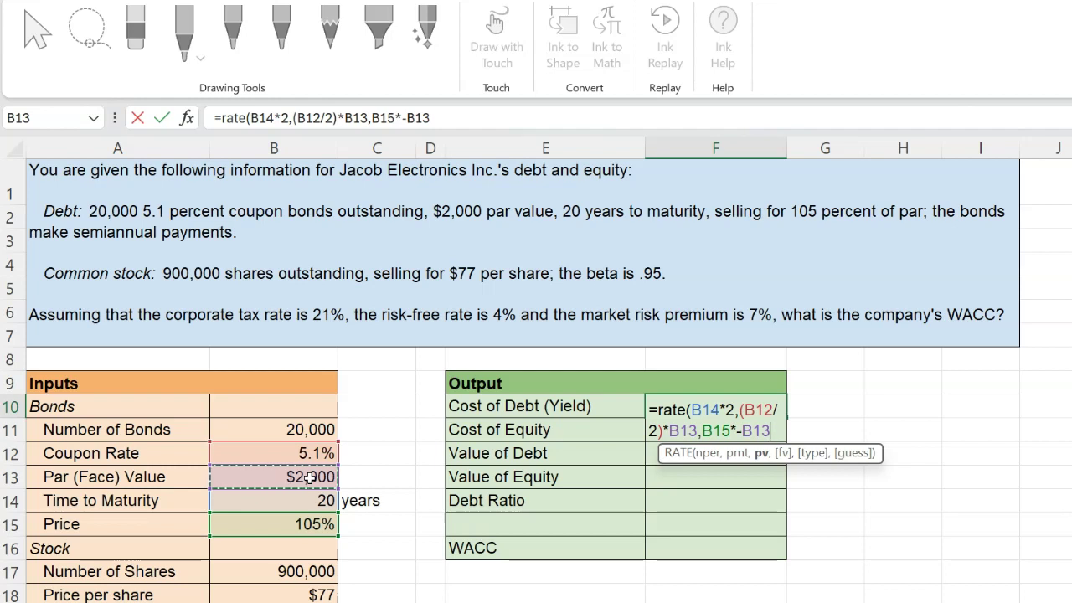
pyautogui.write(',')
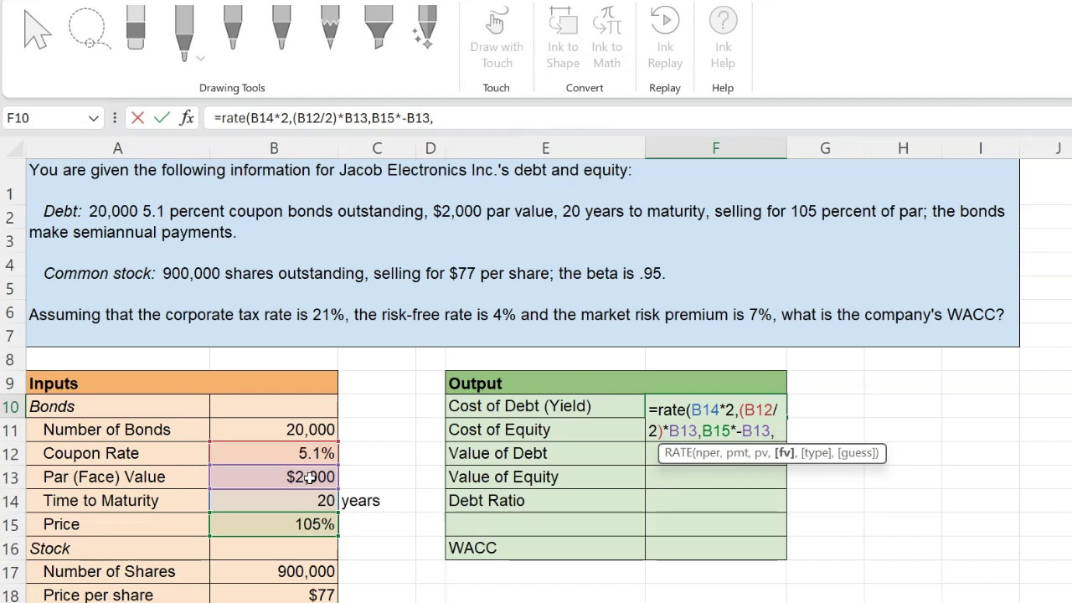
pyautogui.click(310, 476)
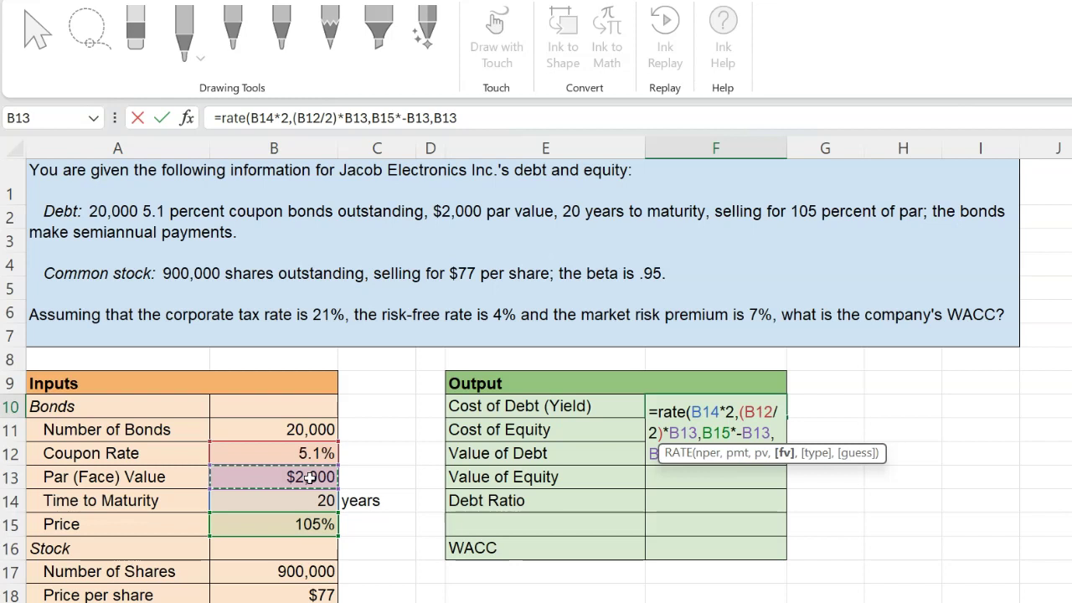
pyautogui.press('Return')
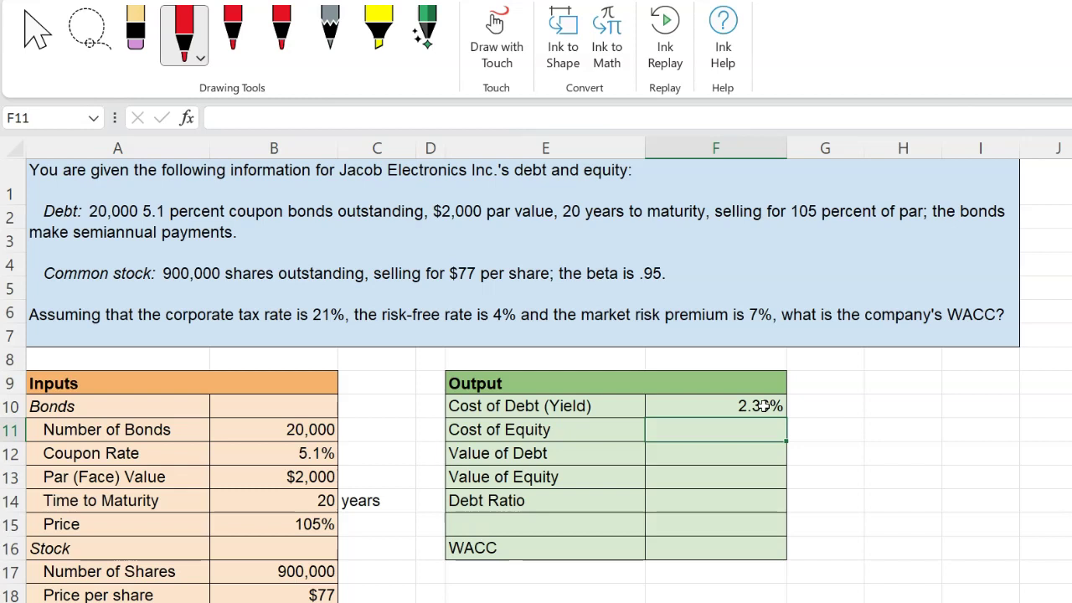
# Annualize the Cost of Debt in F10 by enclosing the RATE formula in parentheses and multiplying it by 2
pyautogui.click(758, 405)
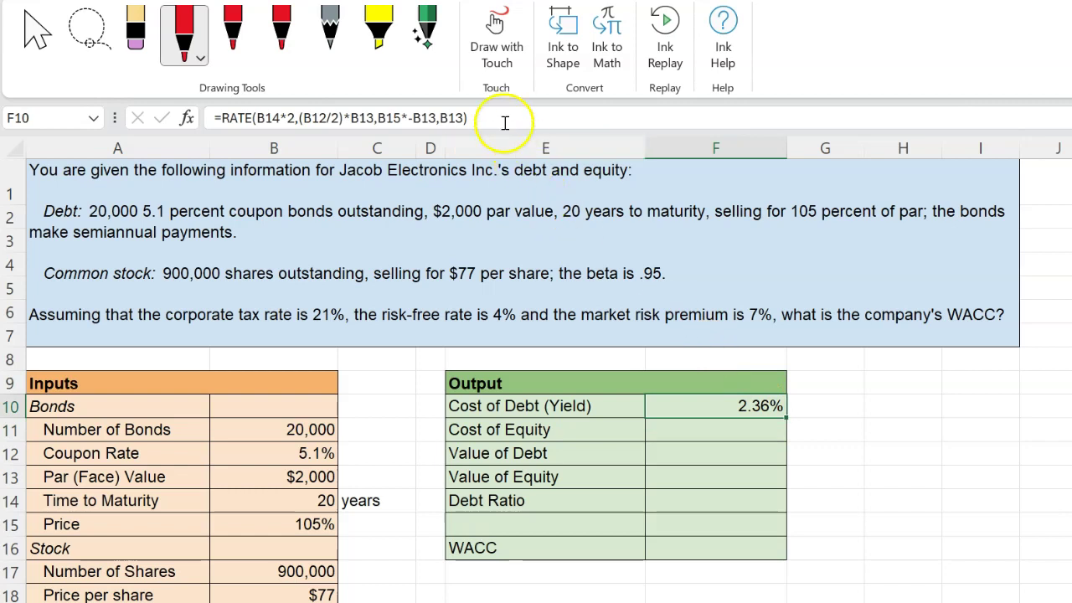
pyautogui.doubleClick(762, 407)
pyautogui.click(655, 411)
pyautogui.write('(')
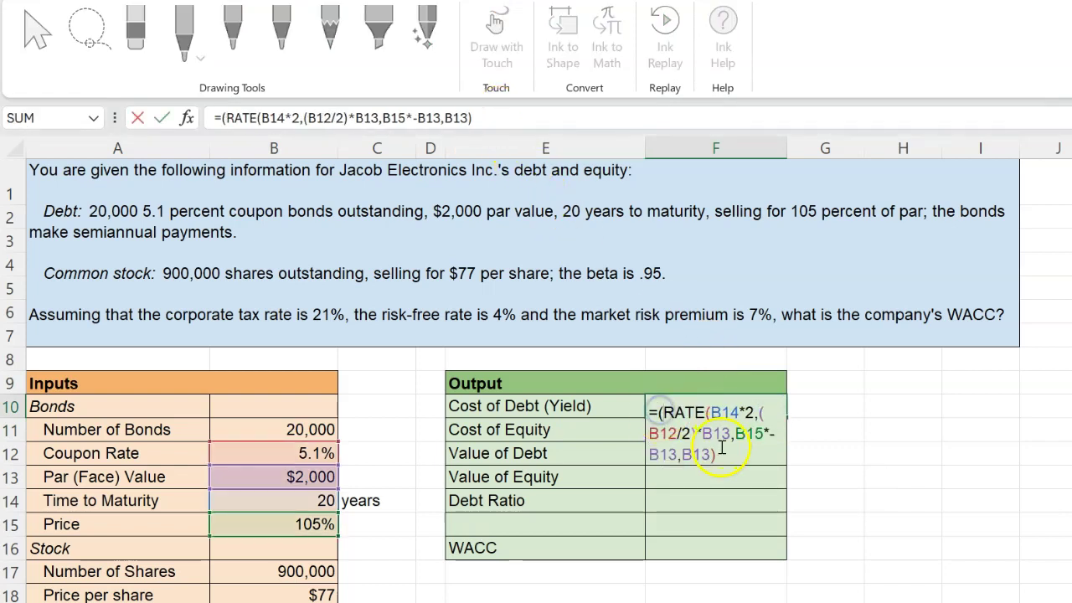
pyautogui.write(')*')
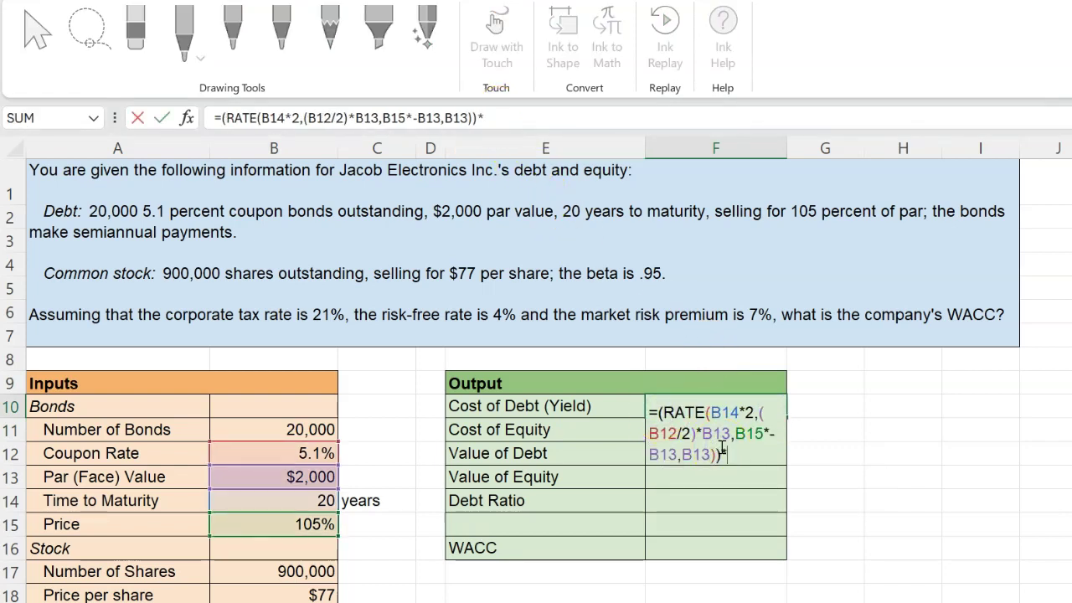
pyautogui.write('2')
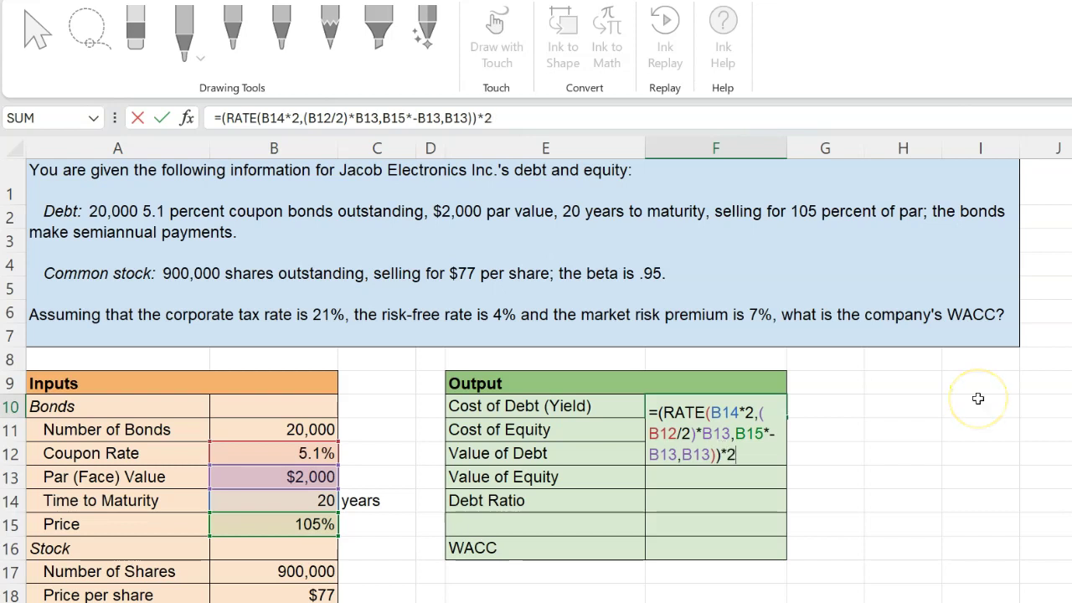
pyautogui.press('Return')
pyautogui.click(758, 446)
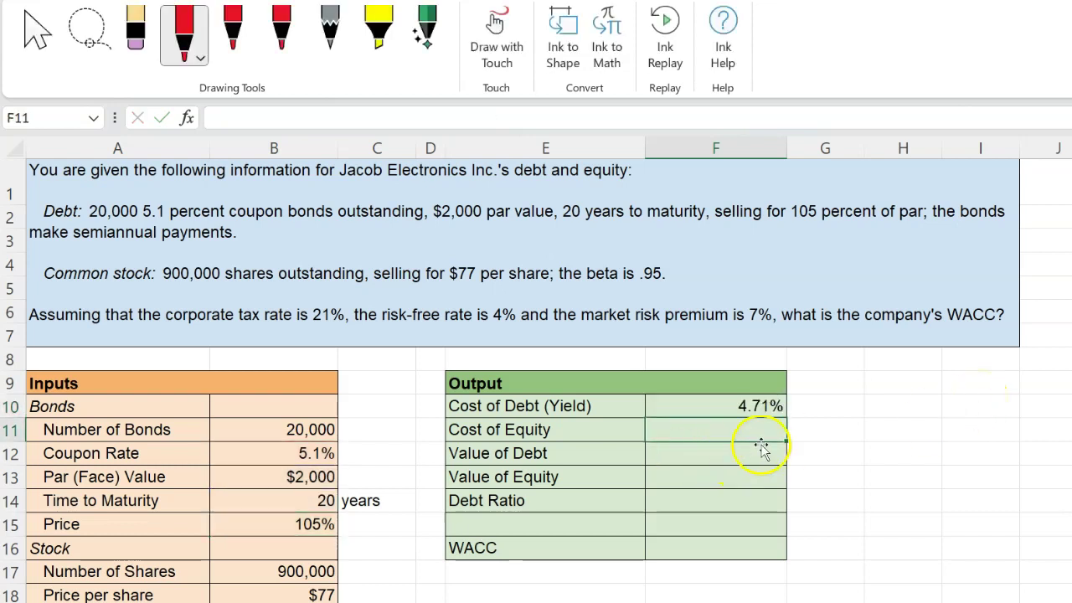
# Calculate the Cost of Equity in F11 from the risk-free rate, beta and market risk premium with =B21+(B19*B22)
pyautogui.click(745, 425)
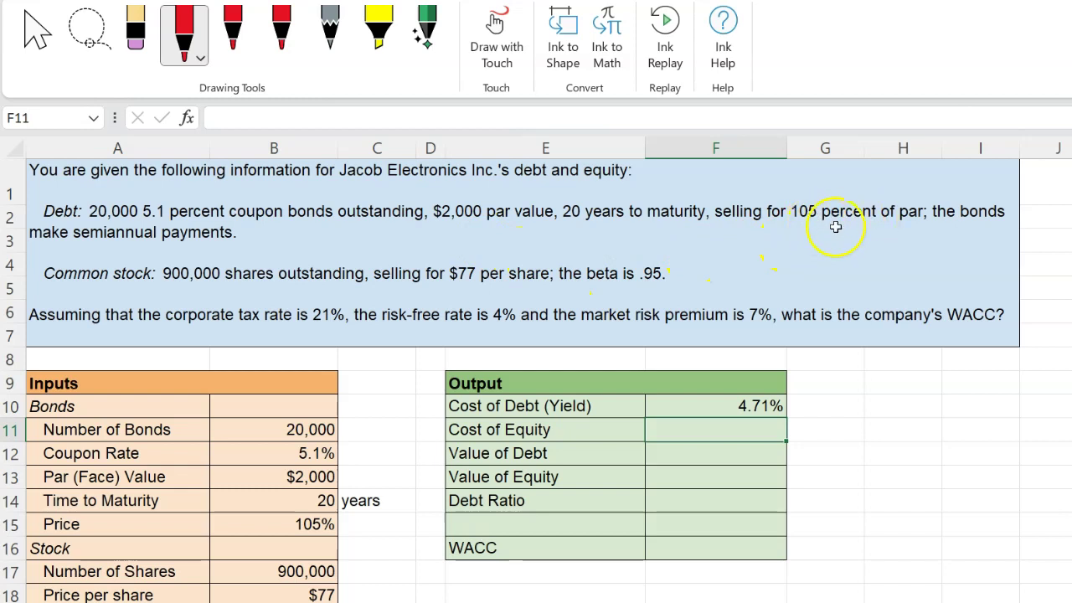
pyautogui.click(749, 431)
pyautogui.write('=')
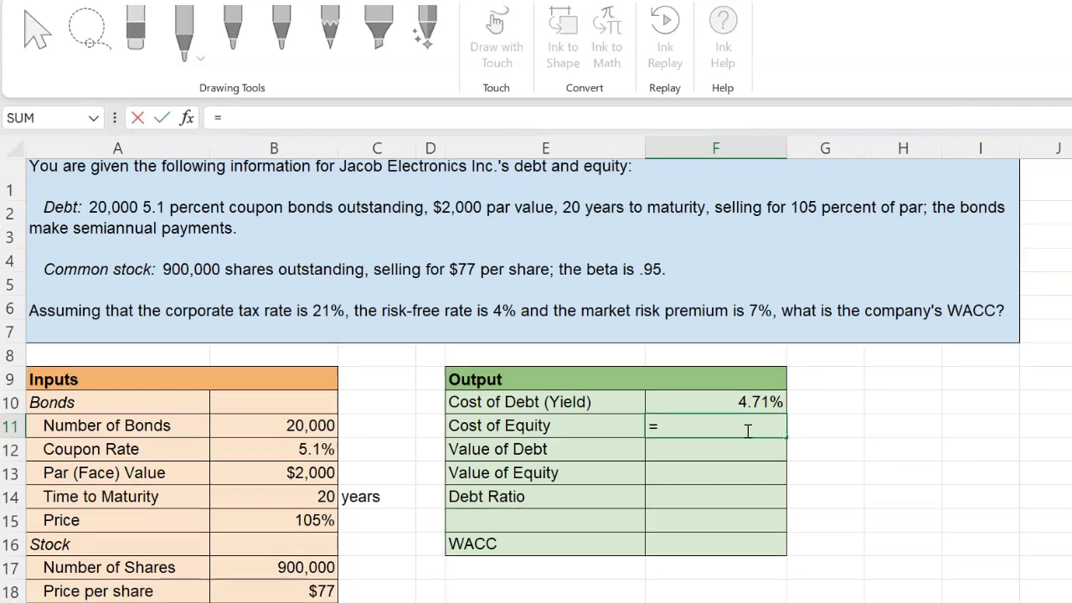
pyautogui.scroll(-2, 678, 444)
pyautogui.click(310, 547)
pyautogui.write('+')
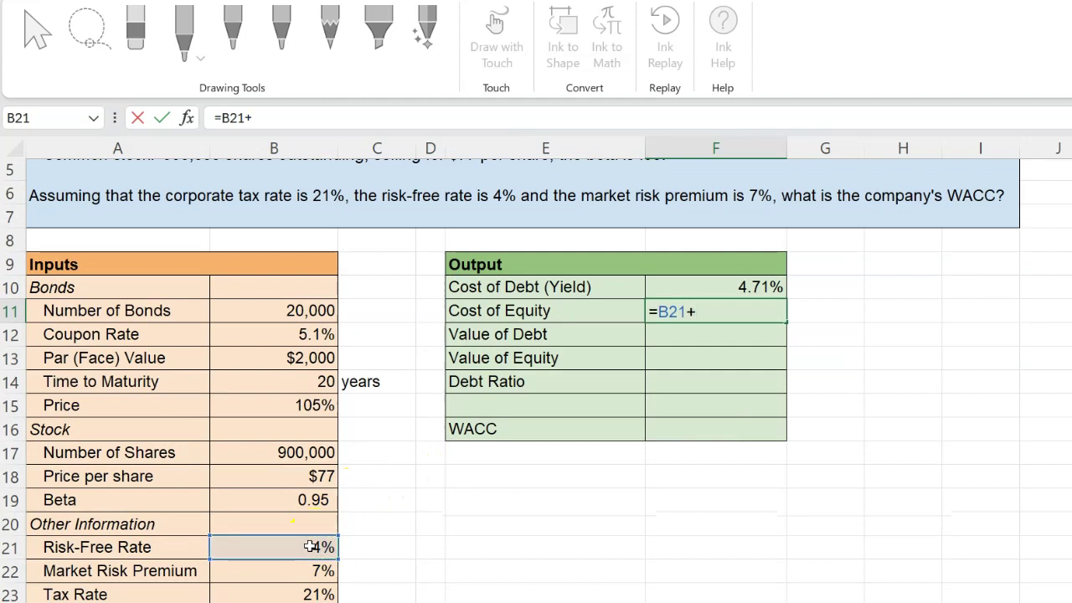
pyautogui.write('(')
pyautogui.click(322, 500)
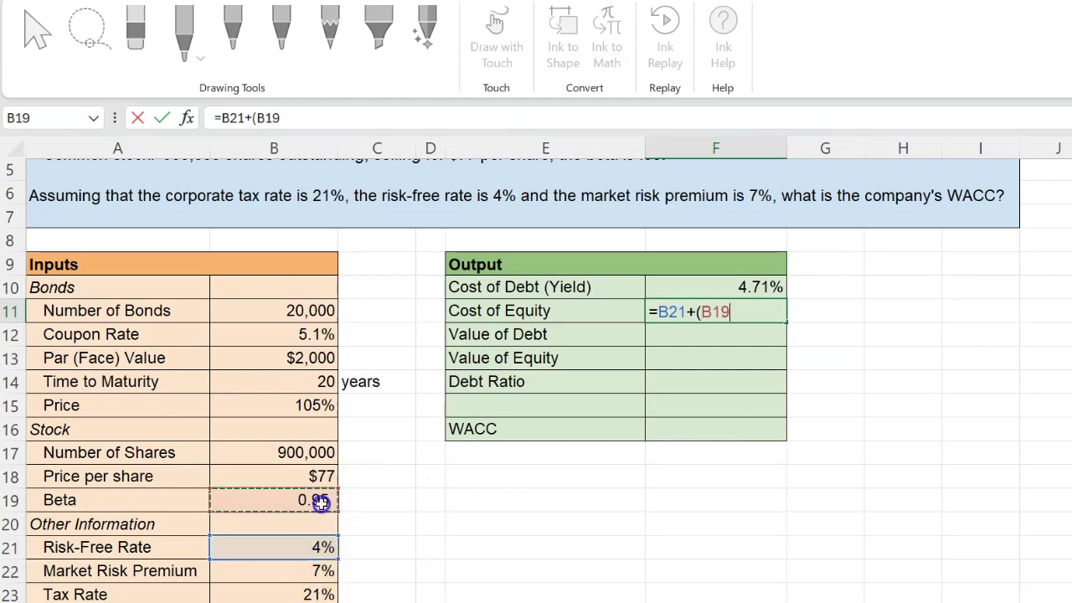
pyautogui.write('*')
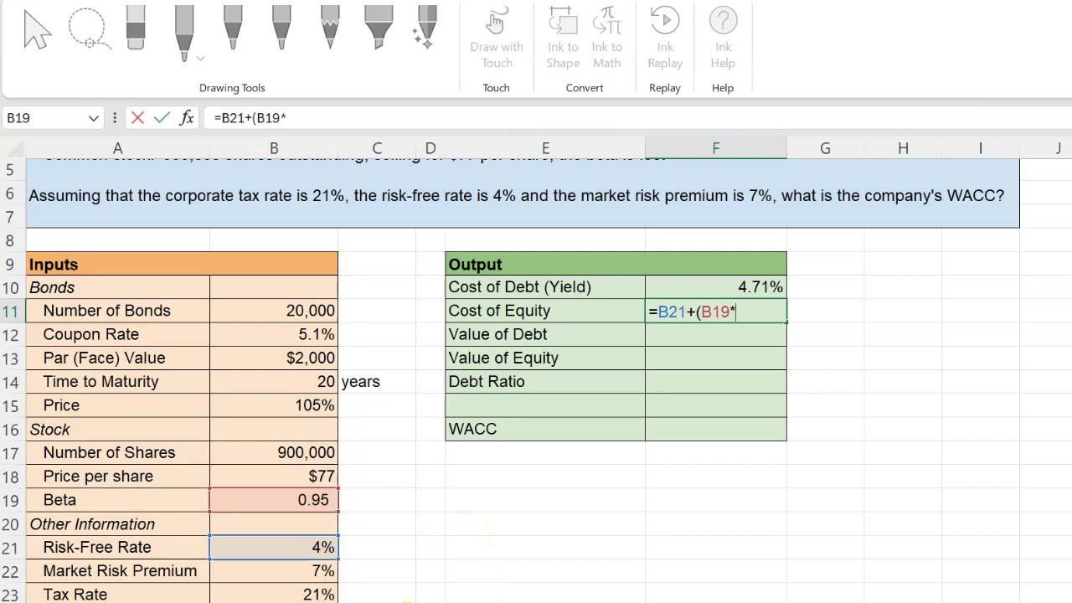
pyautogui.click(306, 574)
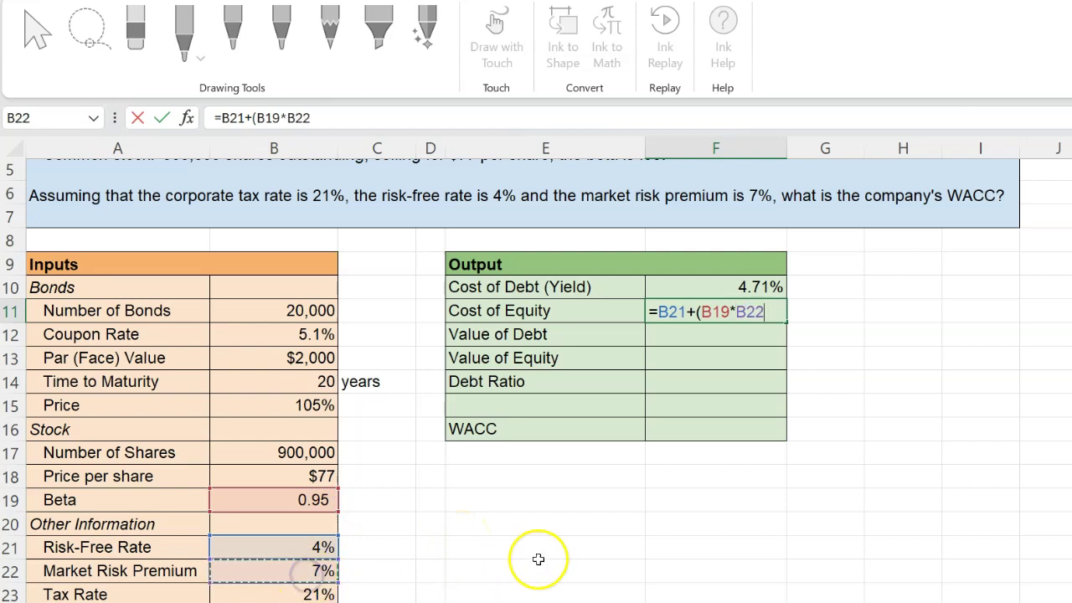
pyautogui.write(')')
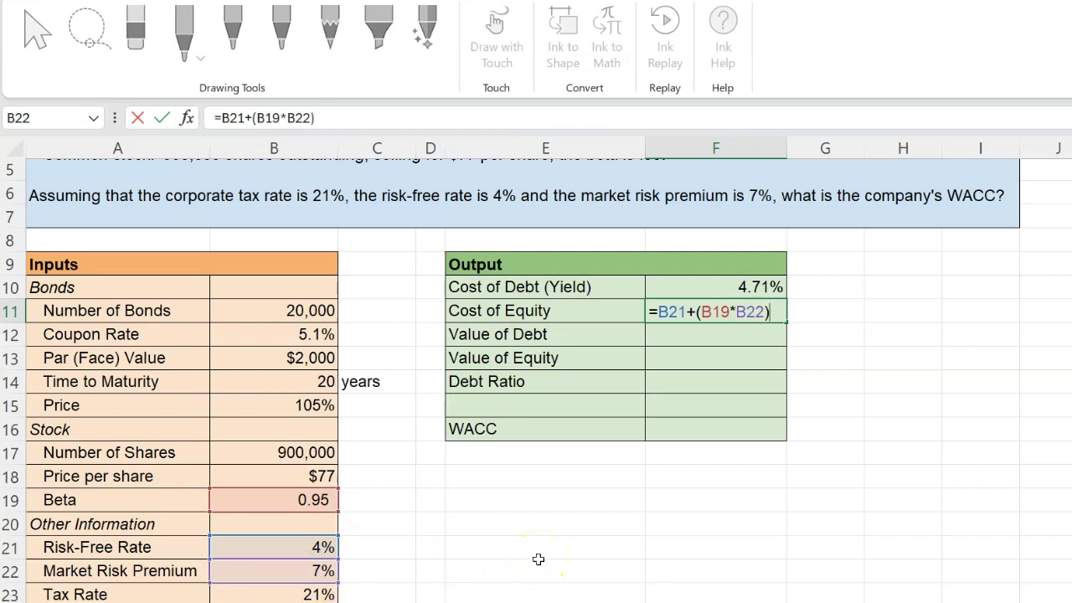
pyautogui.press('Return')
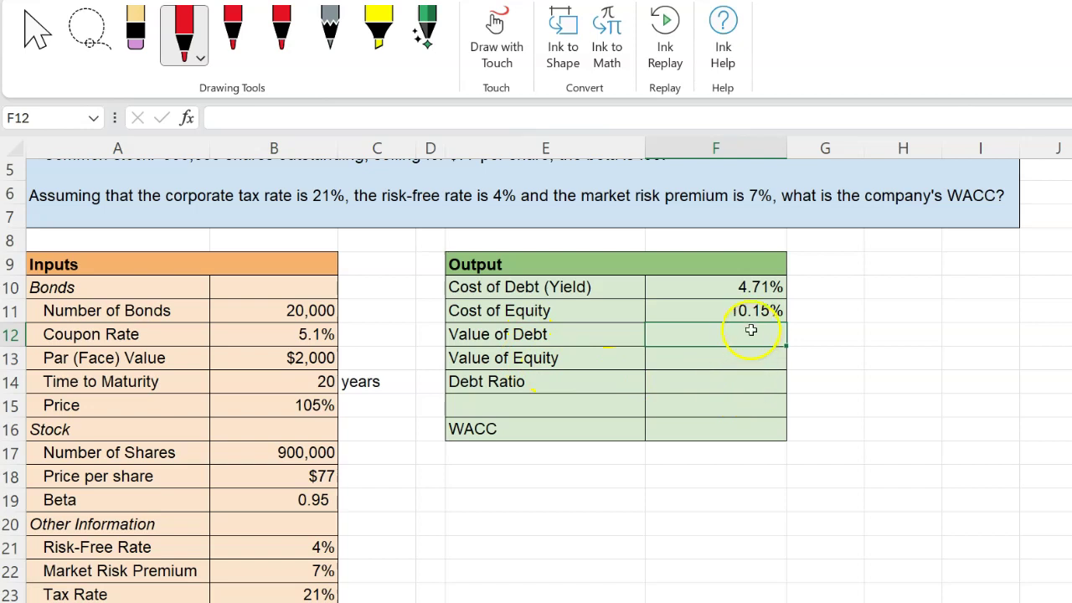
# Calculate the Value of Debt in F12 from the bond price, par value and number of bonds with =B15*B13*B11
pyautogui.write('=')
pyautogui.scroll(1, 753, 334)
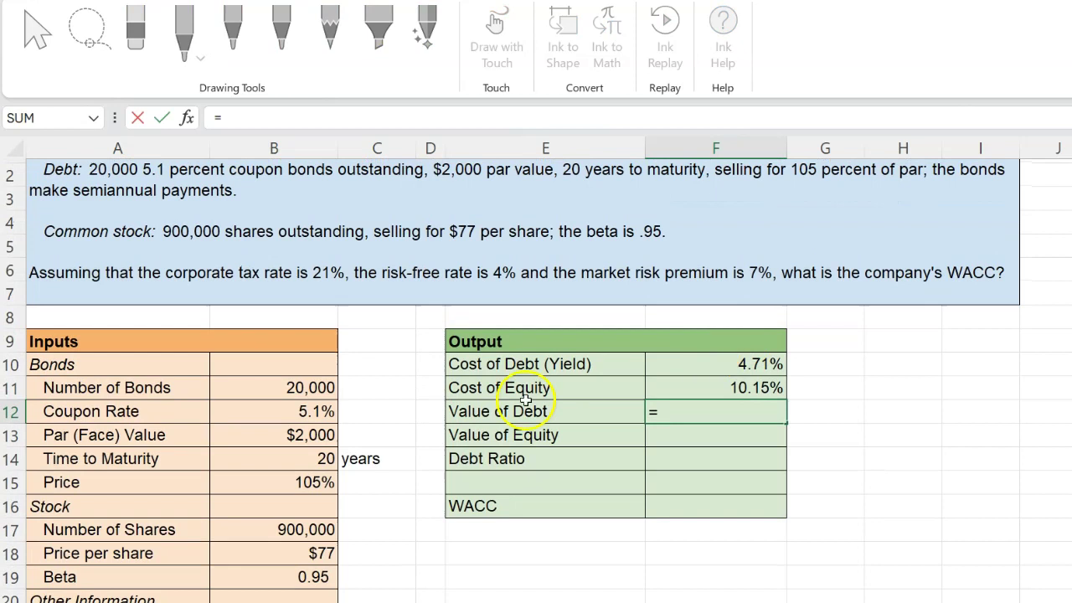
pyautogui.click(312, 484)
pyautogui.write('*')
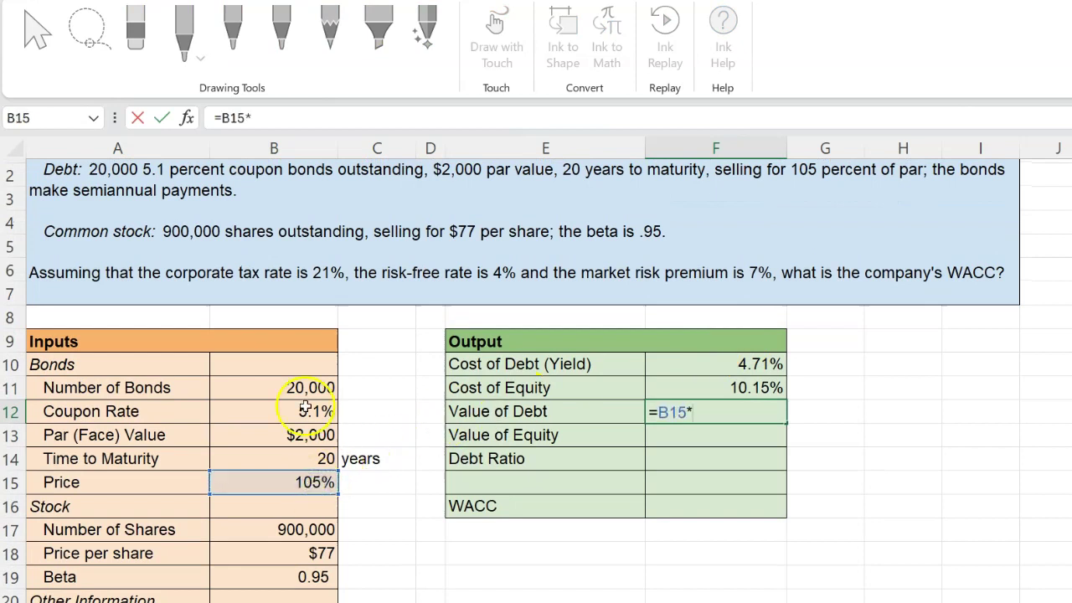
pyautogui.click(304, 439)
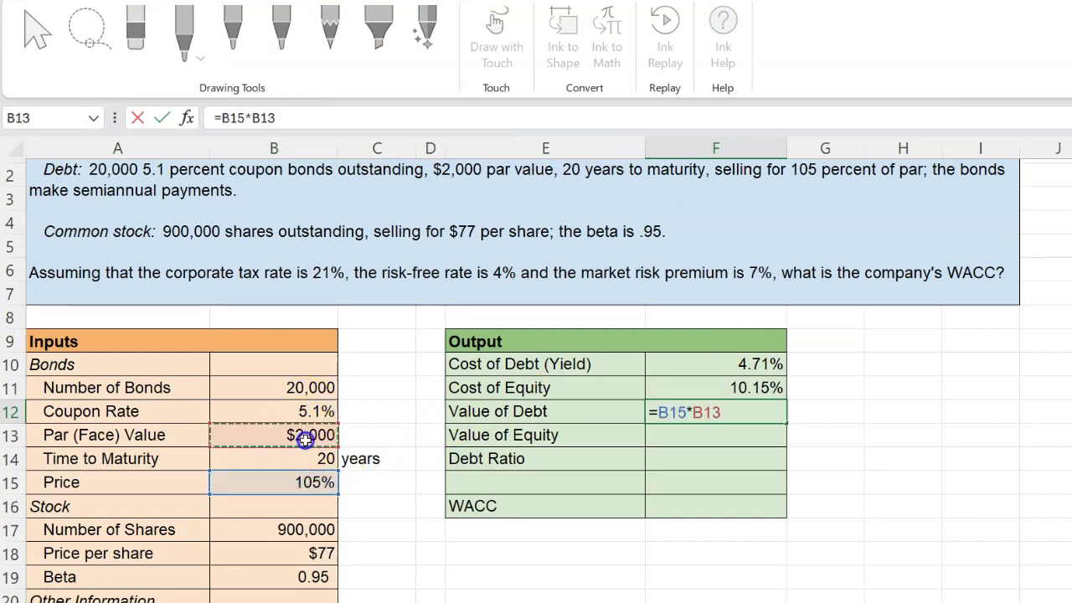
pyautogui.write('*')
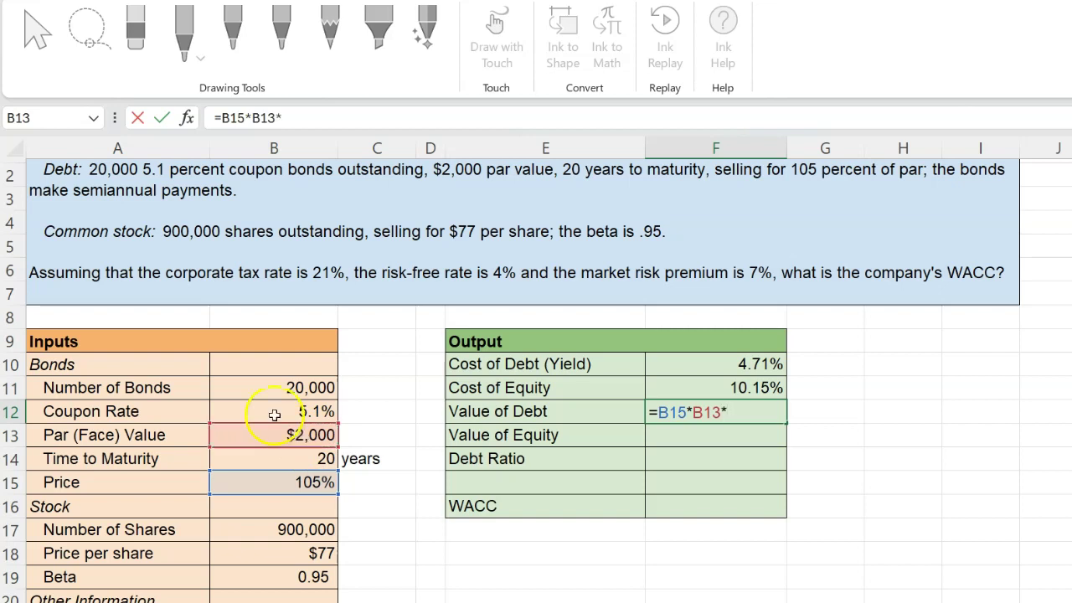
pyautogui.click(312, 390)
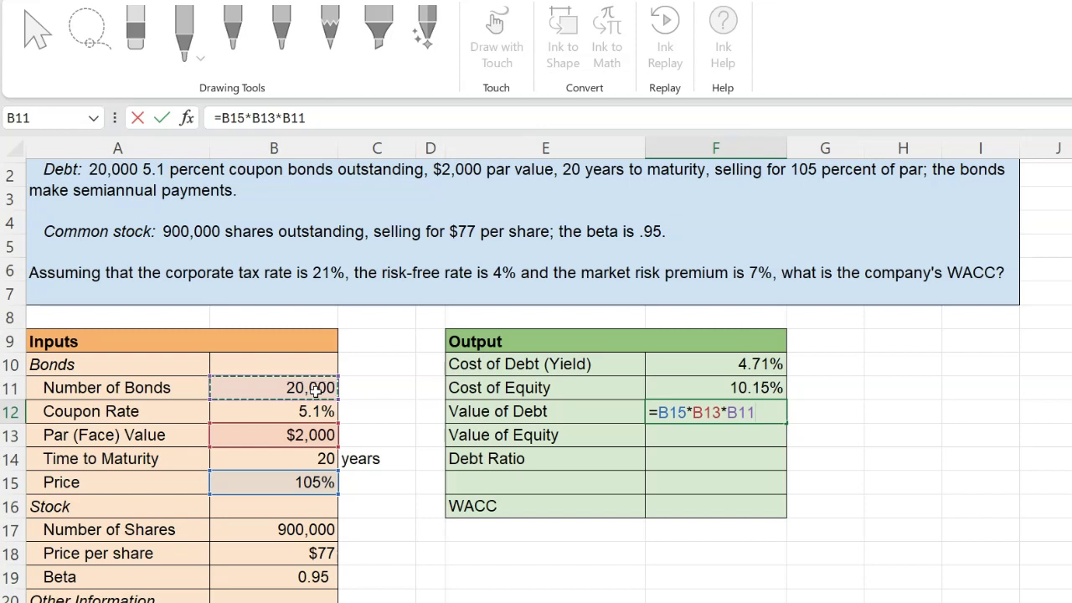
pyautogui.press('Return')
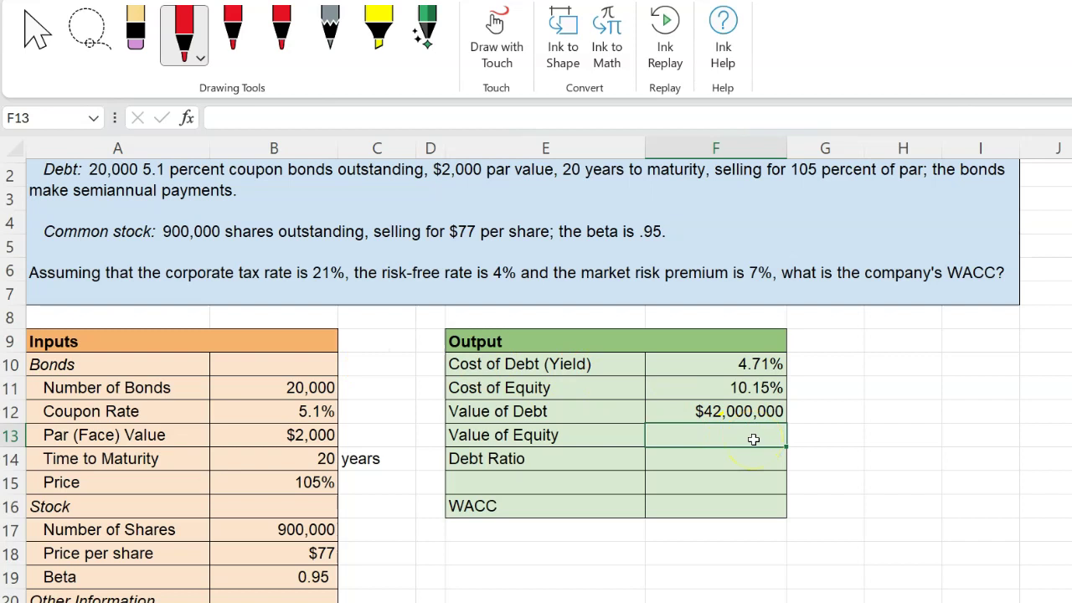
# Calculate the Value of Equity in F13 from the price per share and number of shares with =B18*B17
pyautogui.write('=')
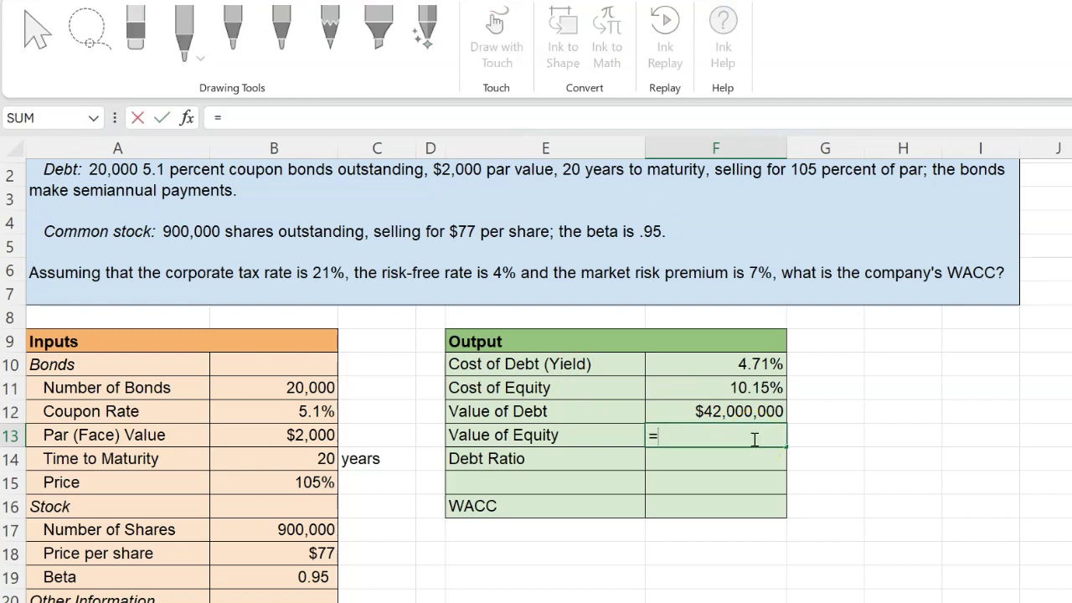
pyautogui.click(313, 553)
pyautogui.write('*')
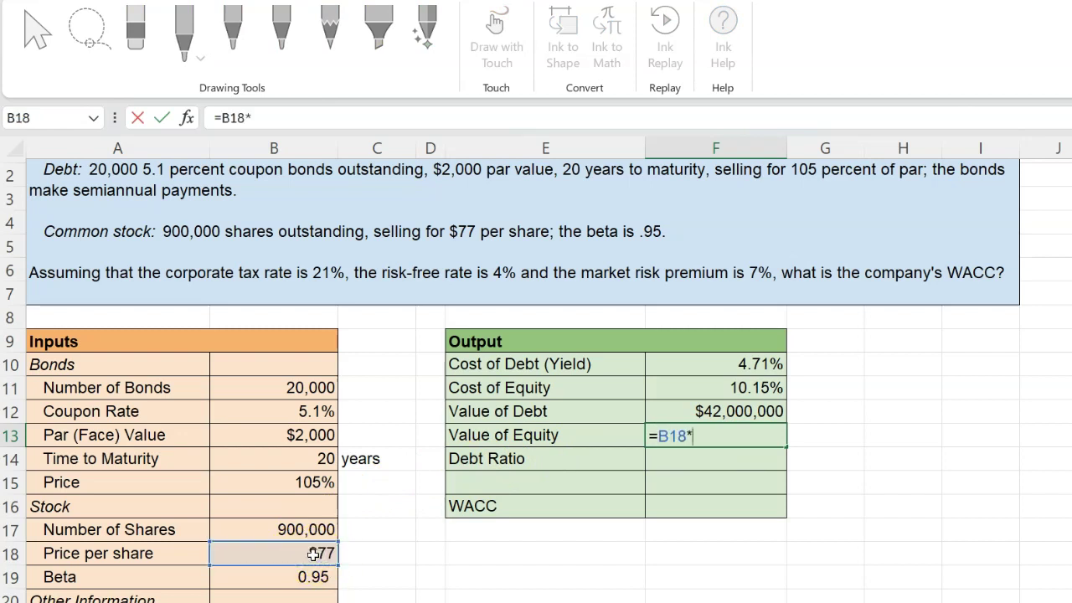
pyautogui.scroll(-1, 312, 554)
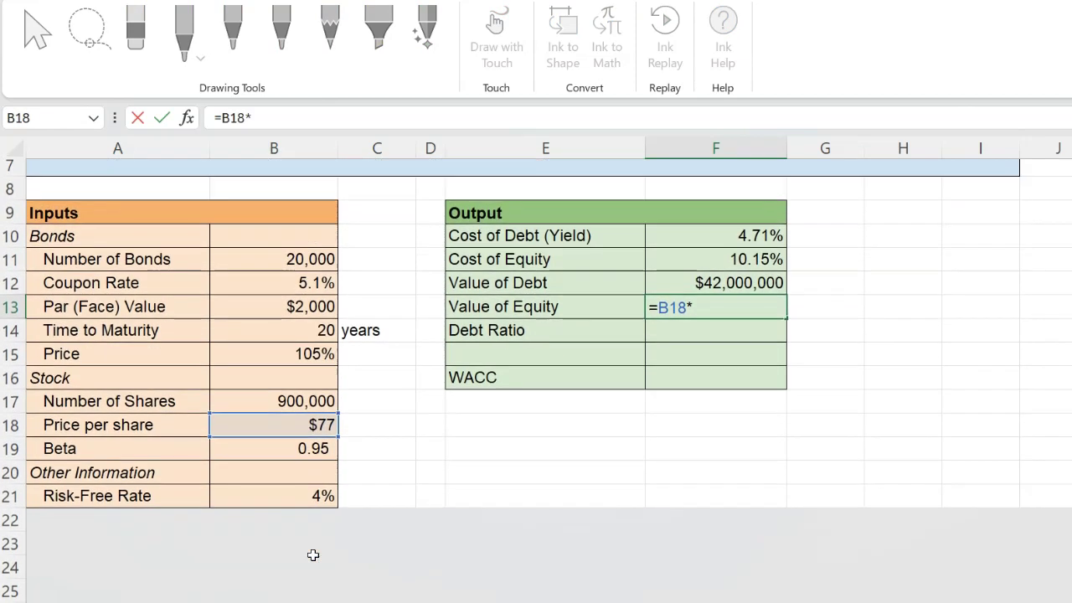
pyautogui.click(306, 480)
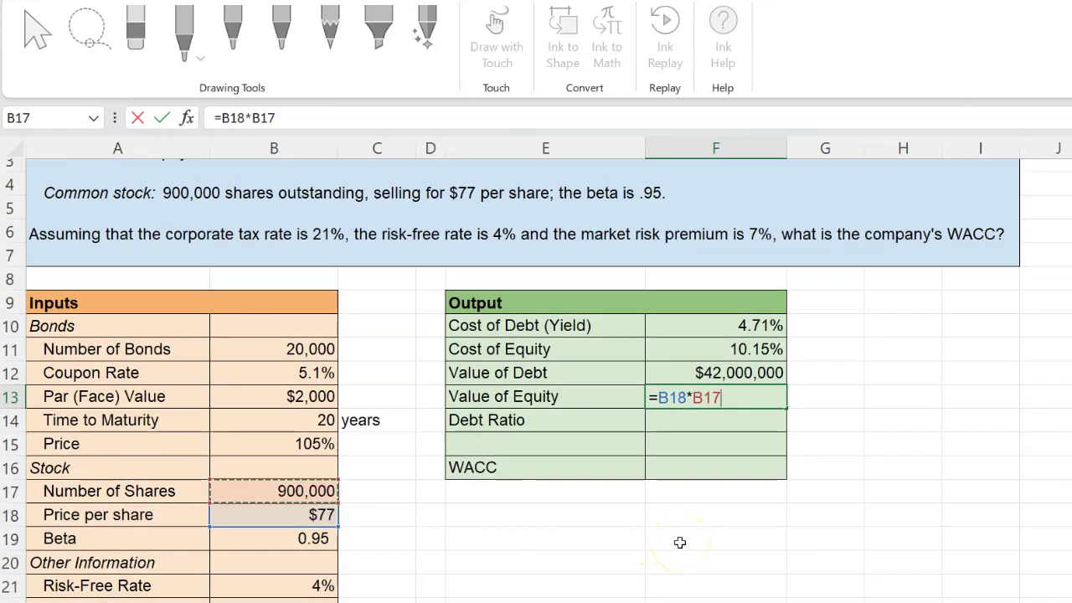
pyautogui.press('Return')
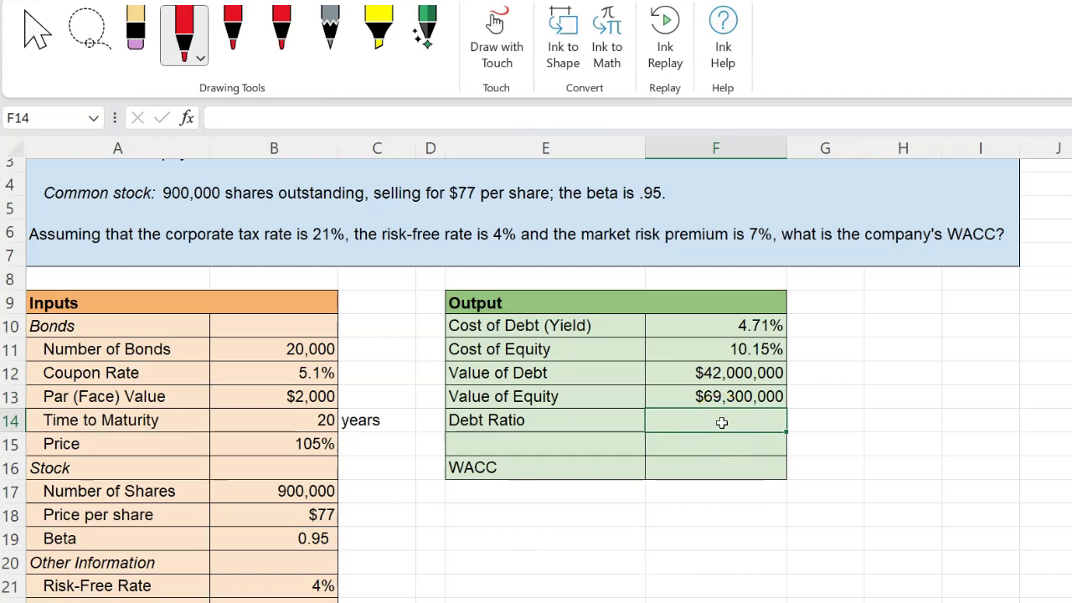
# Calculate the Debt Ratio in F14 as debt over total debt and equity with =F12/(F12+F13)
pyautogui.write('=')
pyautogui.press('Up')
pyautogui.press('Up')
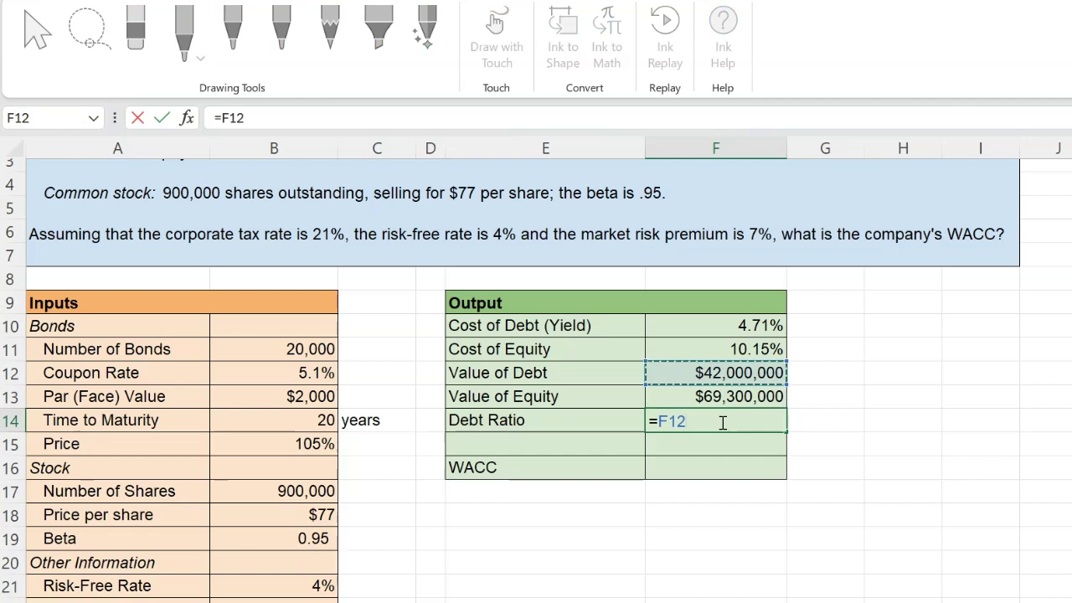
pyautogui.write('/')
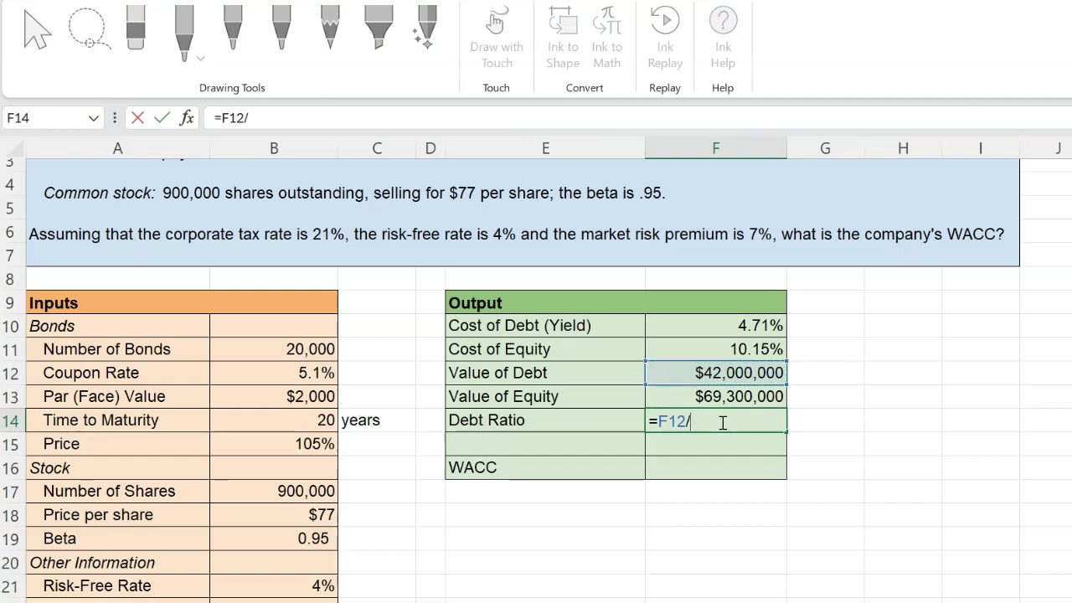
pyautogui.write('(')
pyautogui.click(718, 372)
pyautogui.write('+')
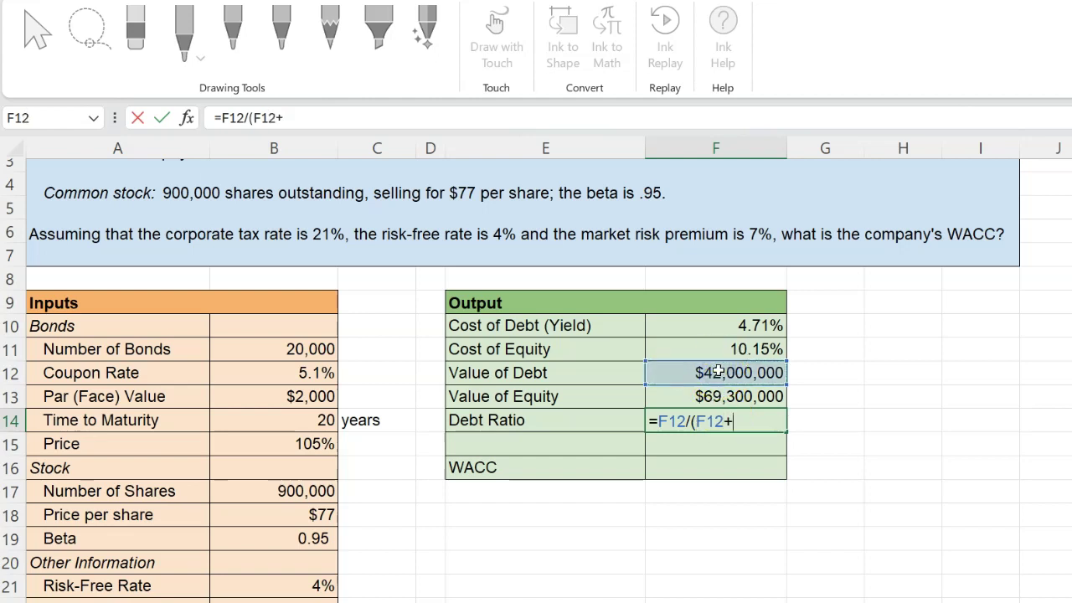
pyautogui.click(737, 396)
pyautogui.press('Return')
# Start the WACC formula in F16 with the after-tax debt component =(F14*F10*(1-B23))
pyautogui.click(746, 468)
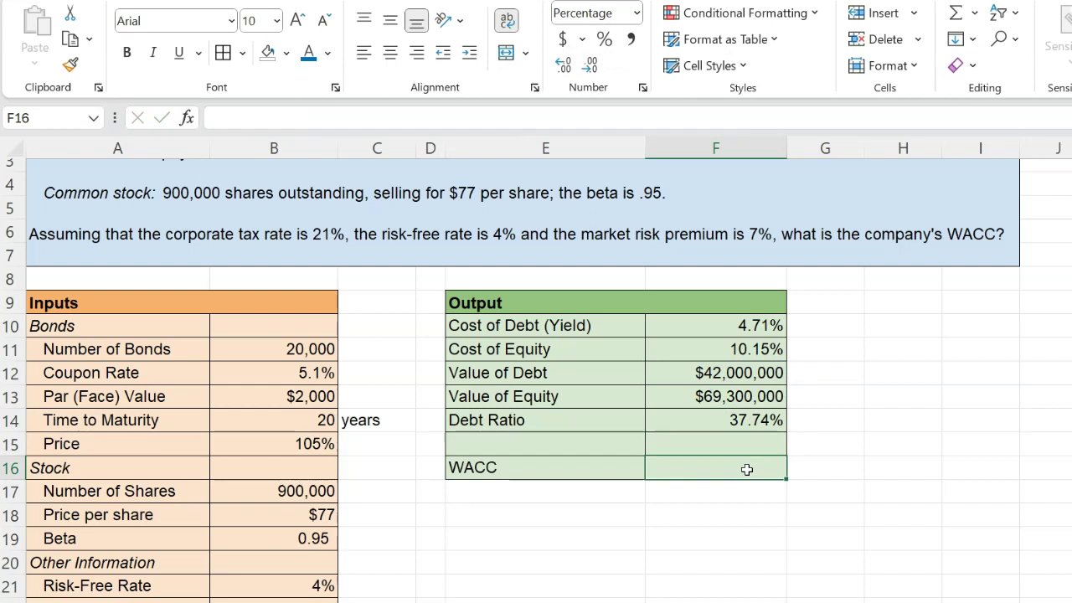
pyautogui.write('=')
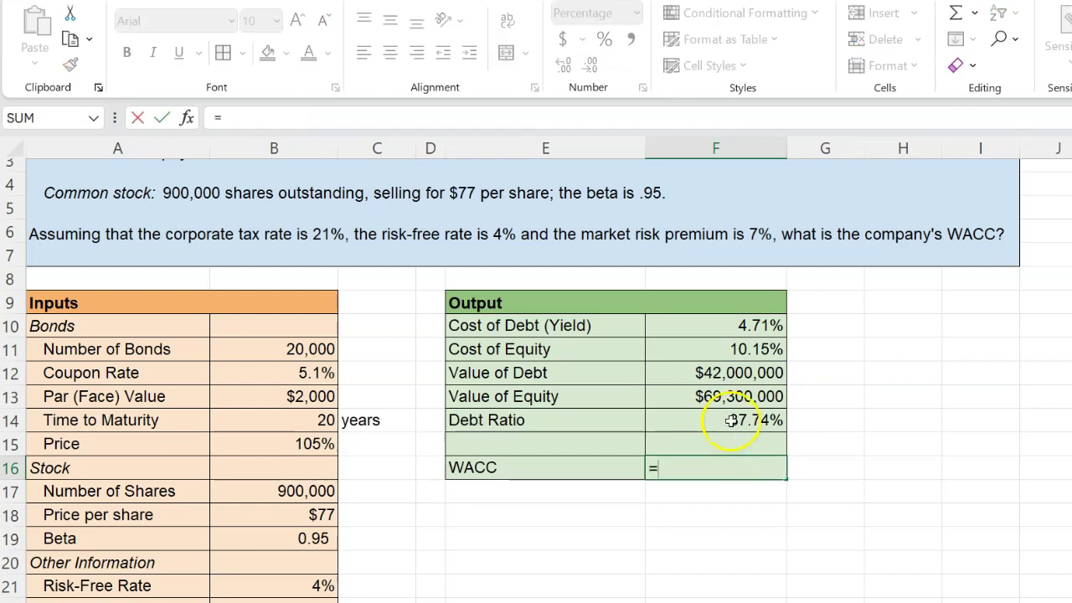
pyautogui.write('(')
pyautogui.click(731, 421)
pyautogui.write('*')
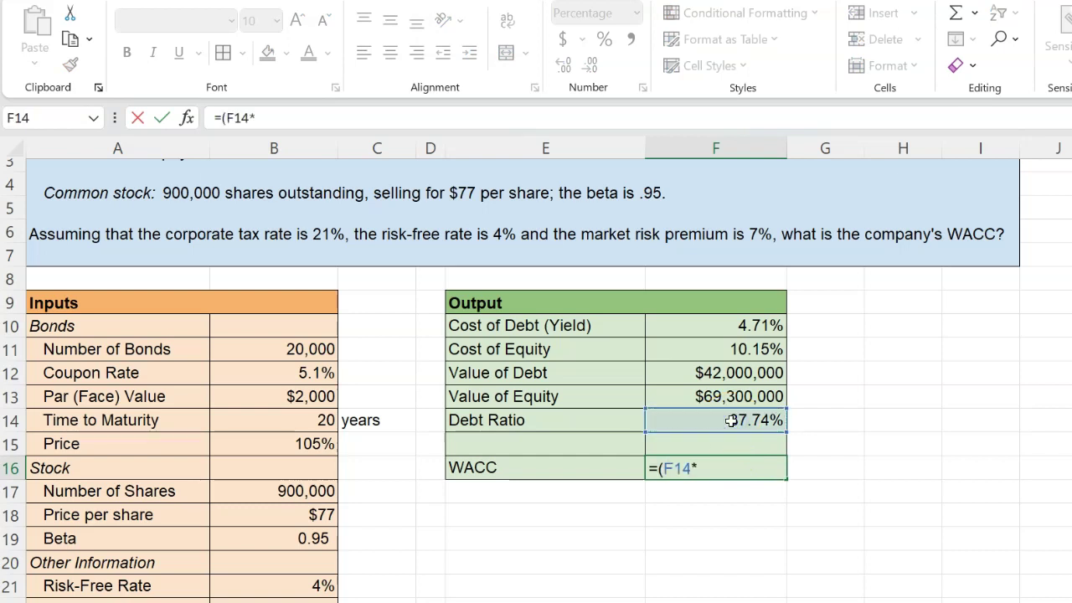
pyautogui.click(738, 330)
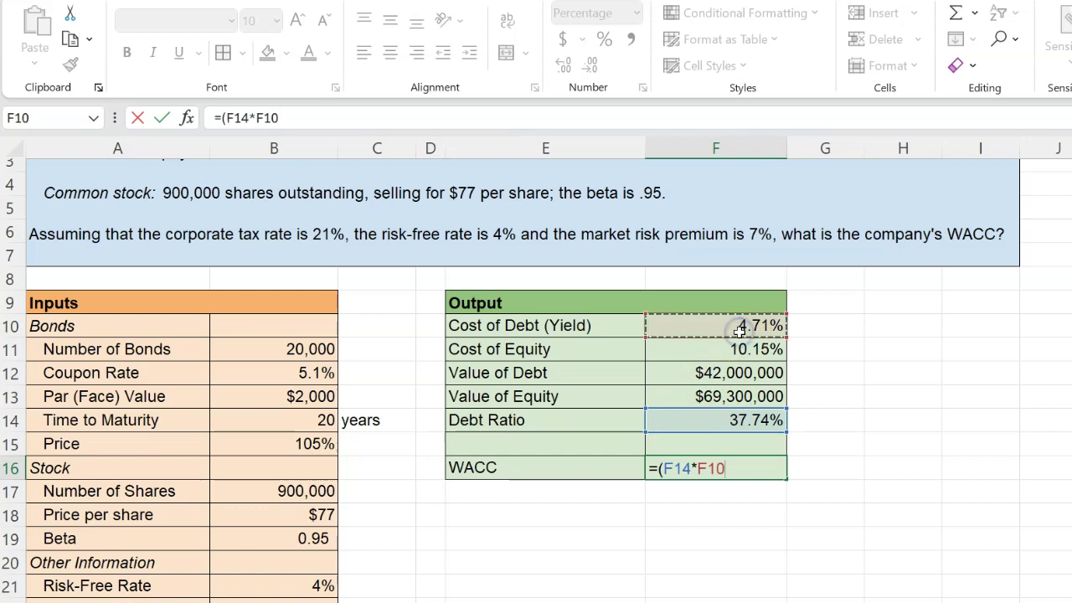
pyautogui.write('*')
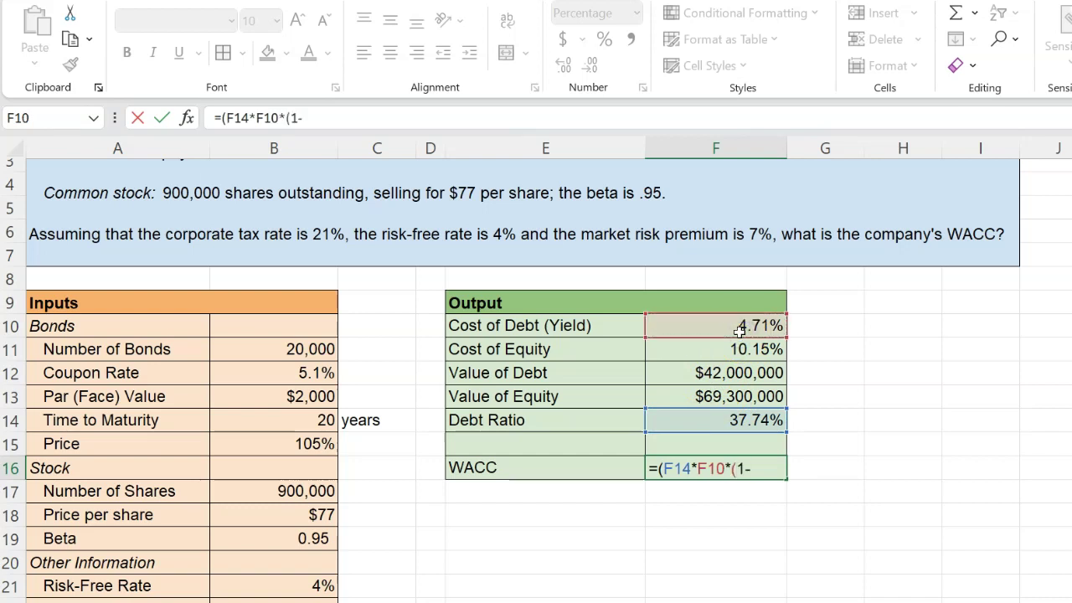
pyautogui.scroll(-1, 350, 529)
pyautogui.write('(1-')
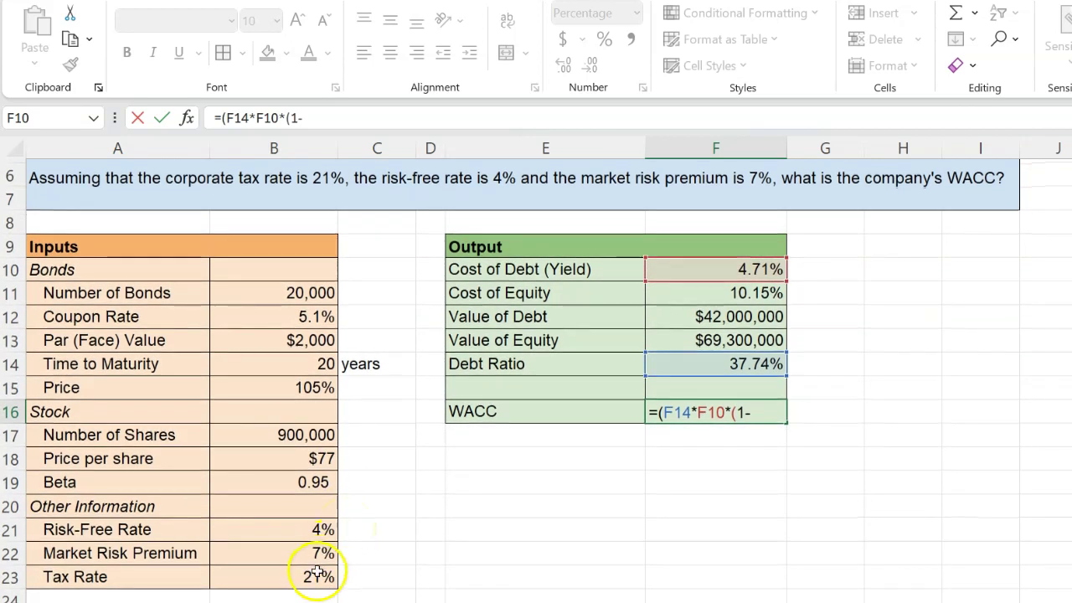
pyautogui.click(318, 575)
pyautogui.write('))')
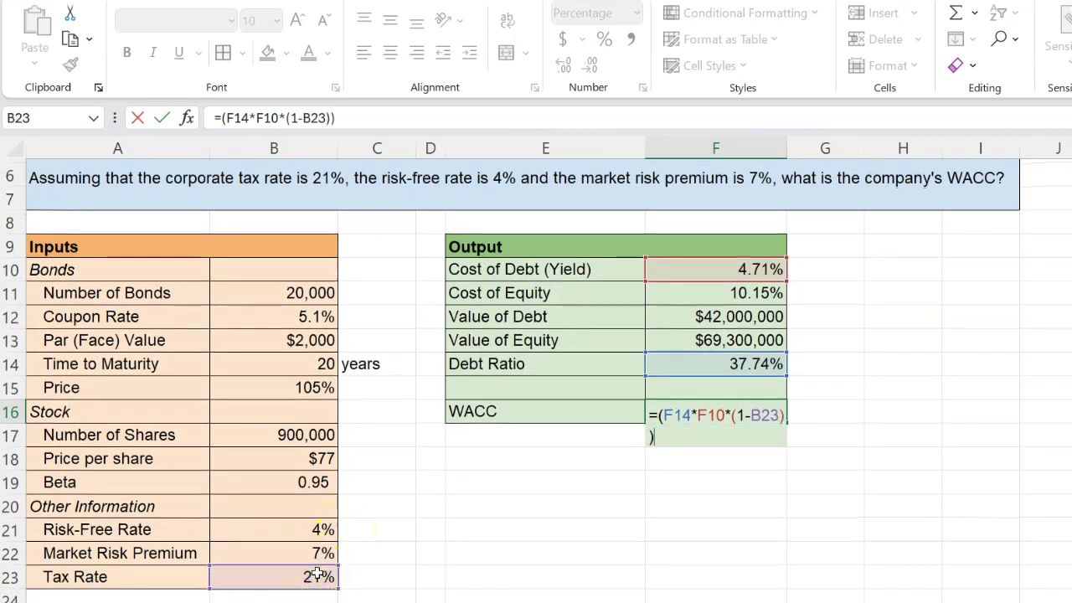
# Complete the WACC formula in F16 by adding the equity component +(1-F14)*(F11)
pyautogui.write('+(1-')
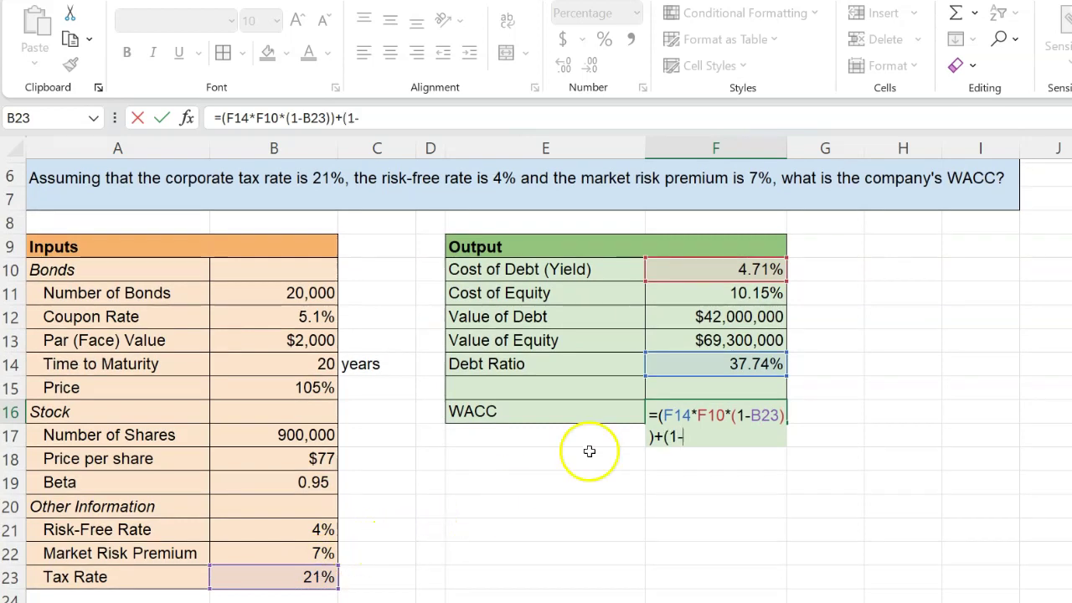
pyautogui.click(742, 363)
pyautogui.write(')*(')
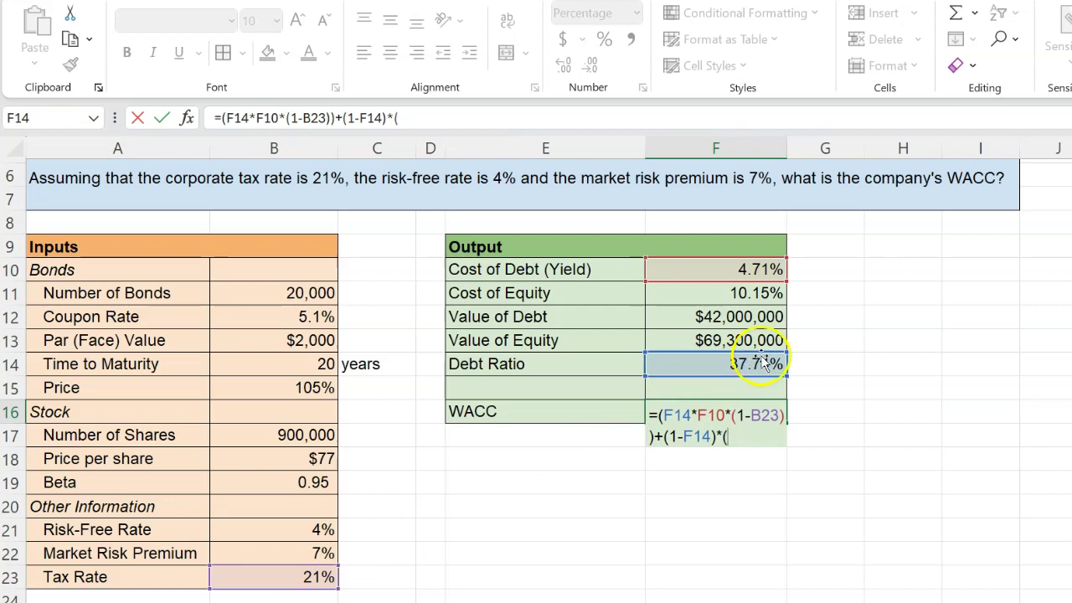
pyautogui.click(748, 294)
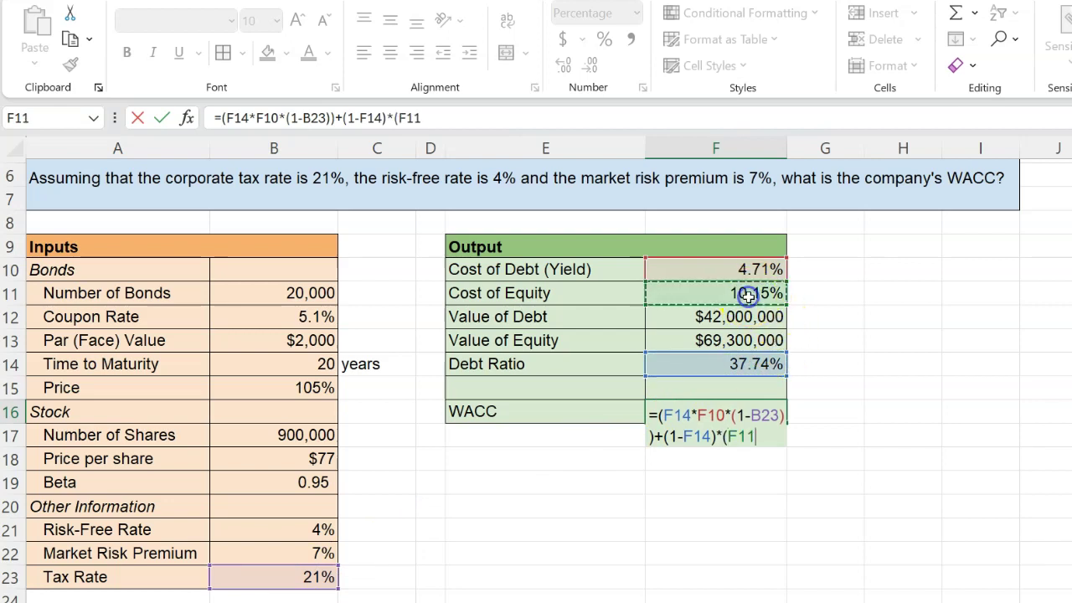
pyautogui.write(')')
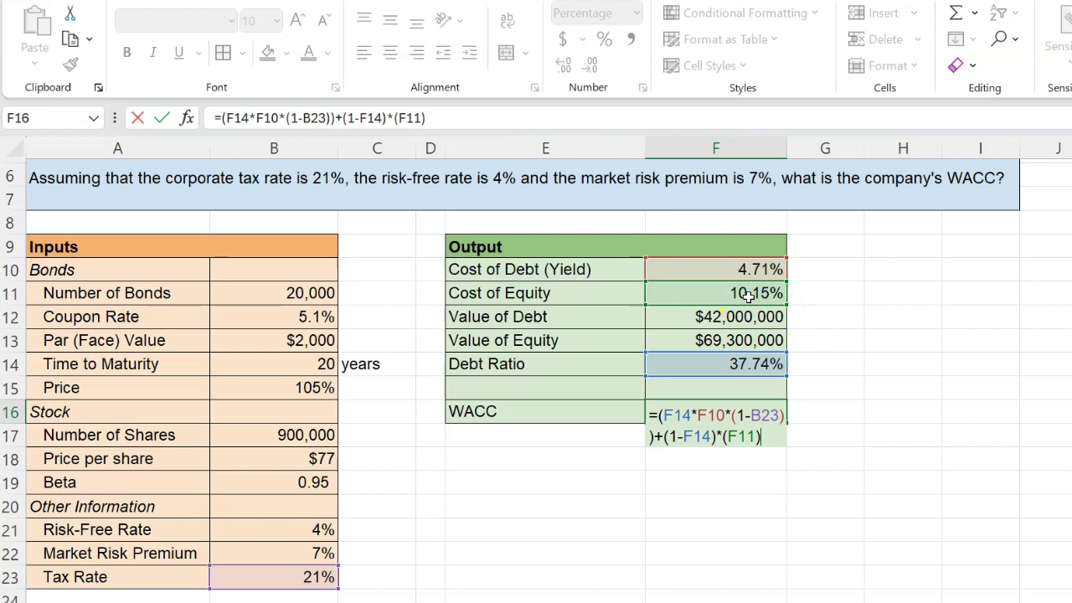
pyautogui.press('Return')
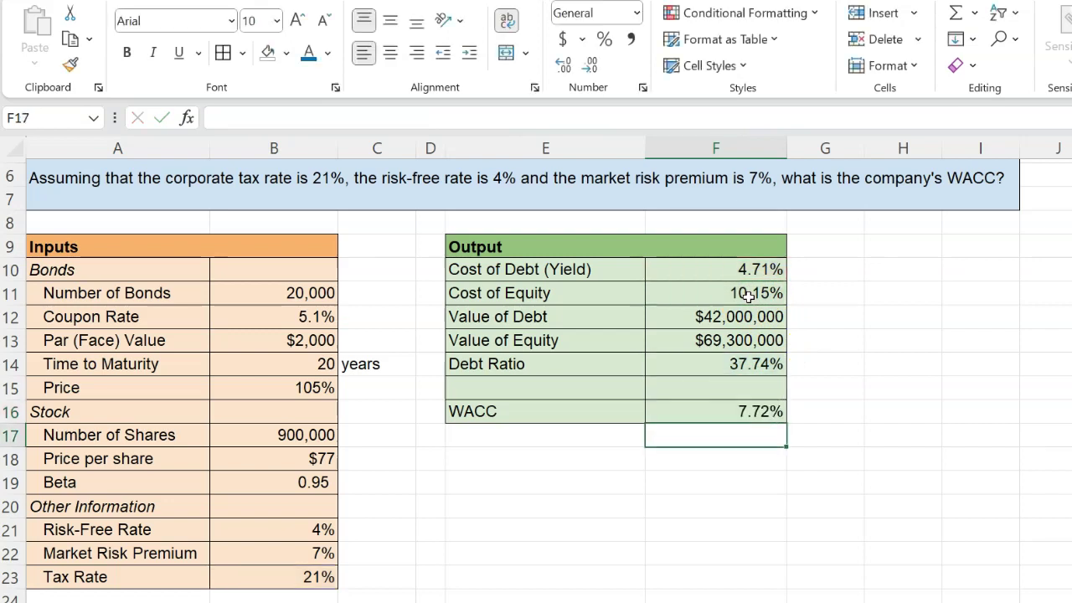